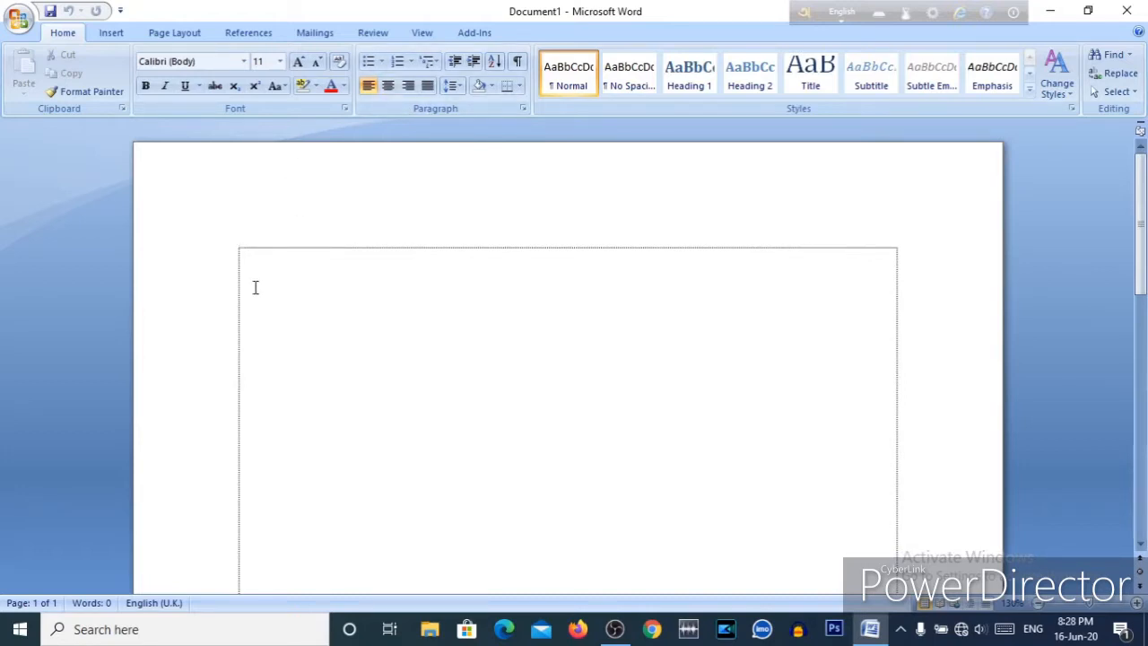
Step: Write the line "amer soner bangle ami tomai valobasi" at the start of the blank document
type("amer")
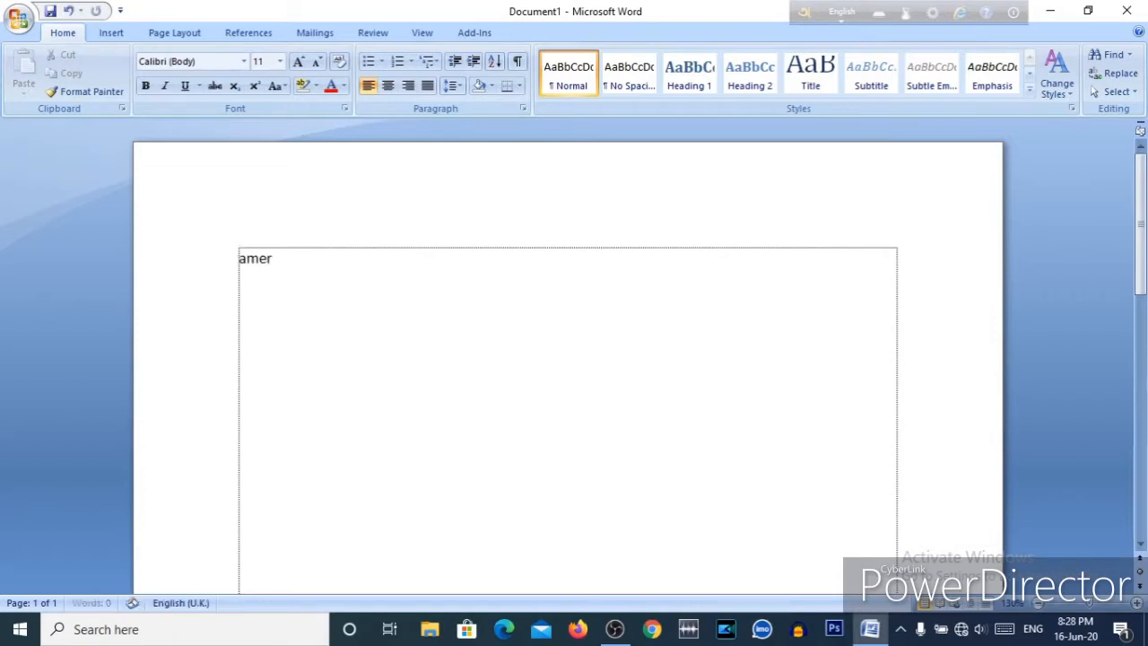
type(" soner bangle ami tomai")
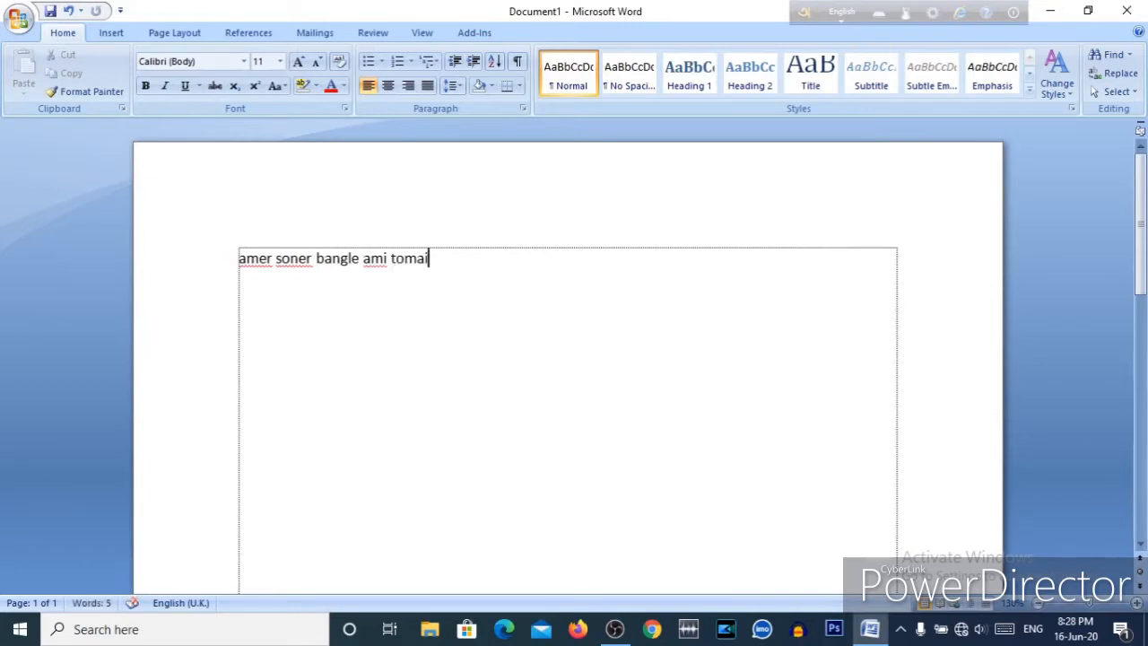
type(" valobais")
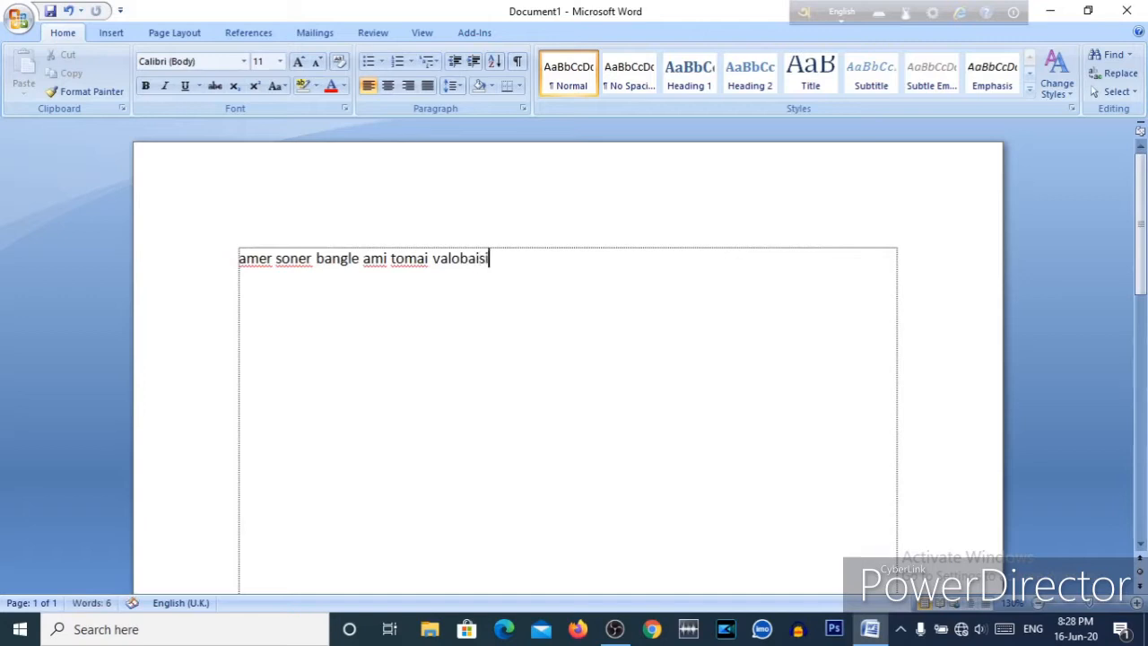
type("i")
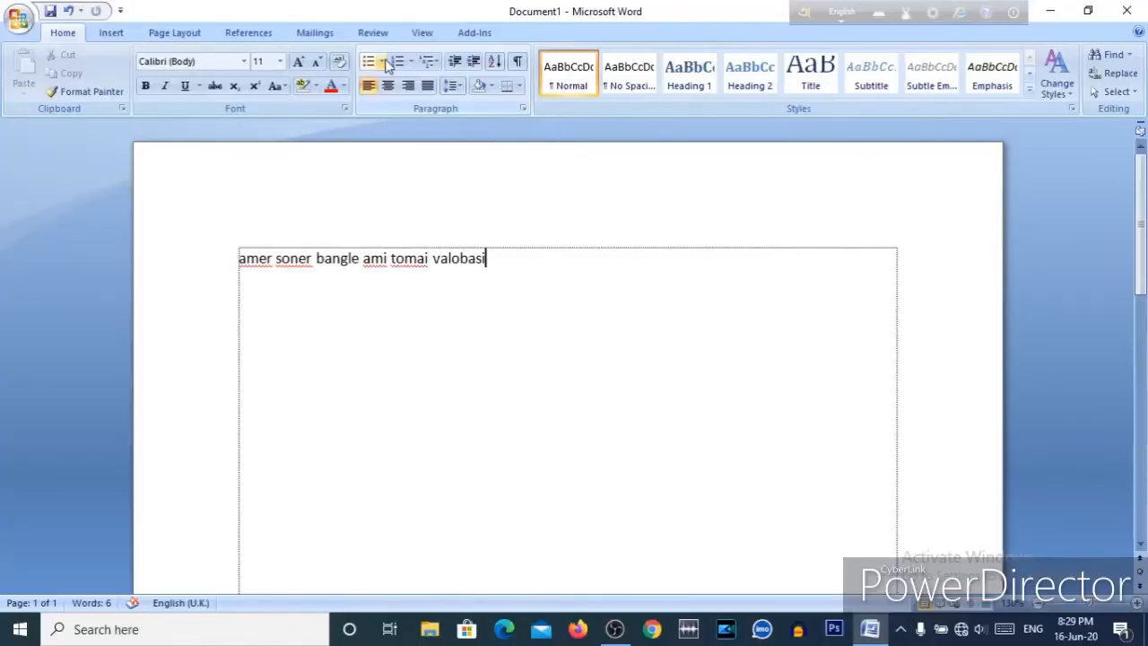
Step: Format the "amer soner bangle" line as a bulleted item with the check mark bullet
left_click(382, 61)
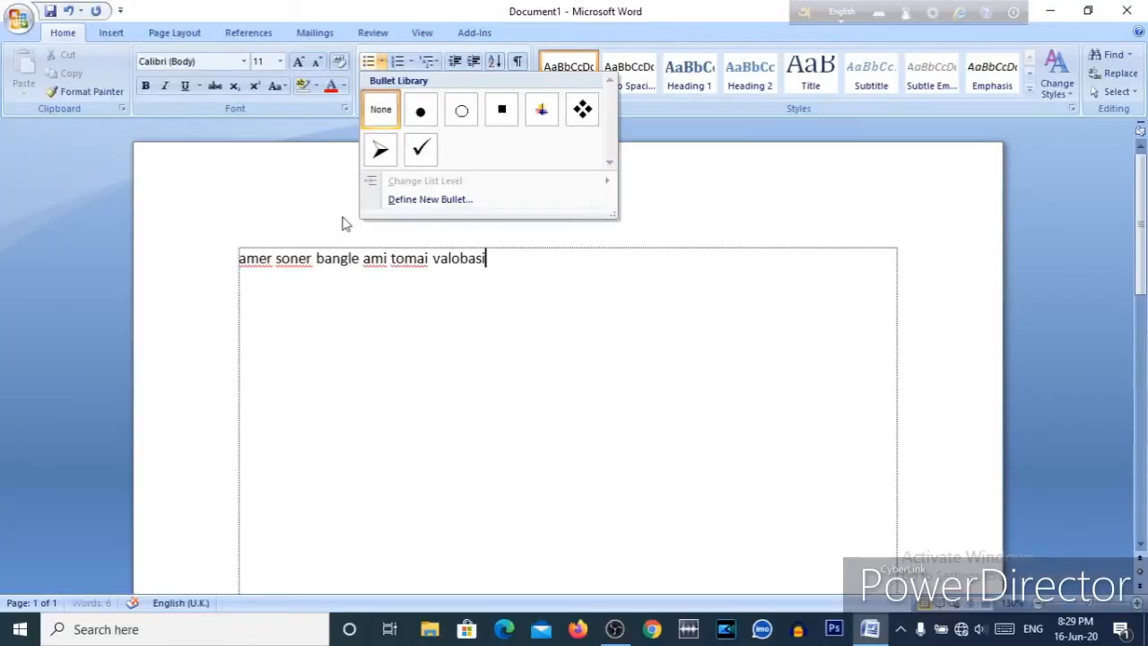
left_click(325, 272)
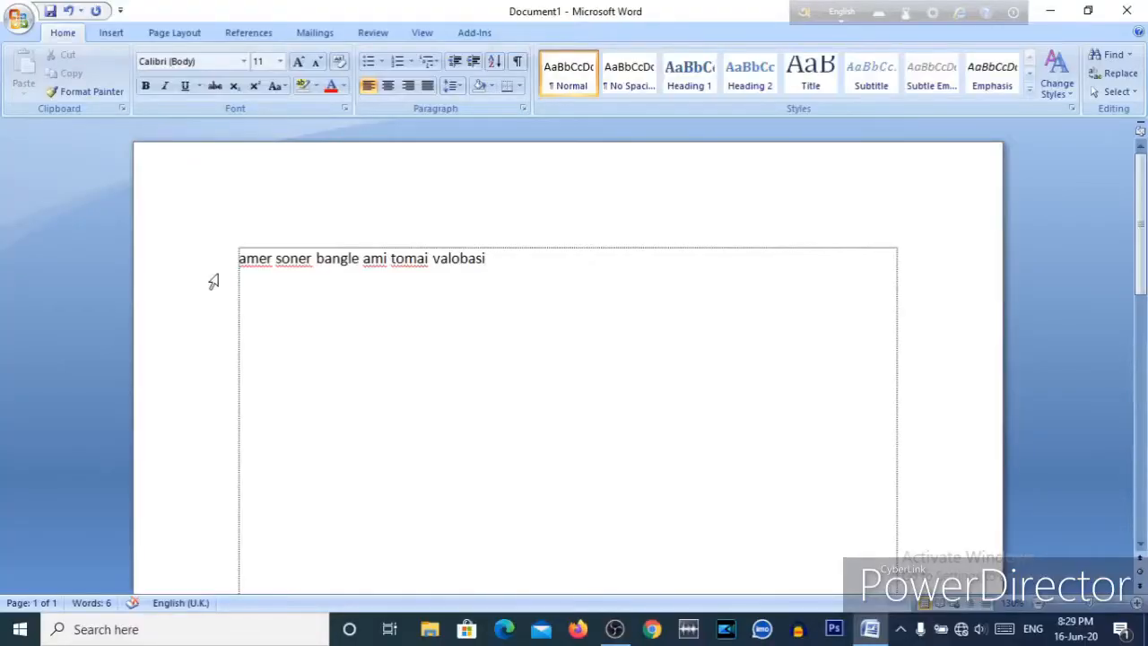
left_click(220, 269)
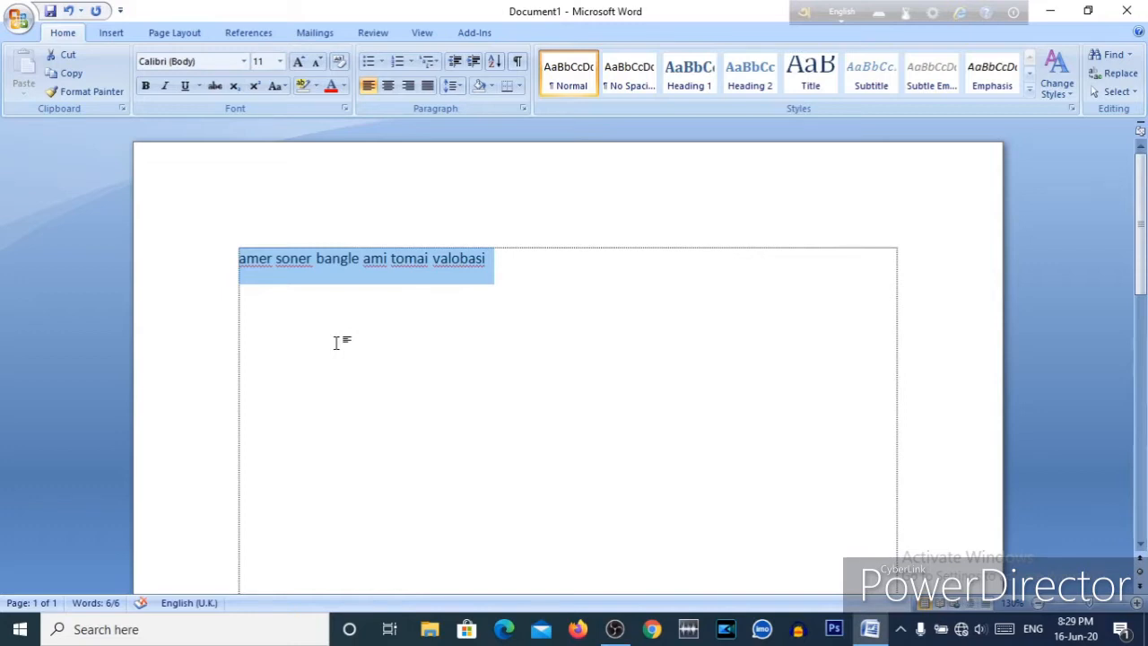
left_click(337, 342)
left_click(187, 275)
left_click(381, 61)
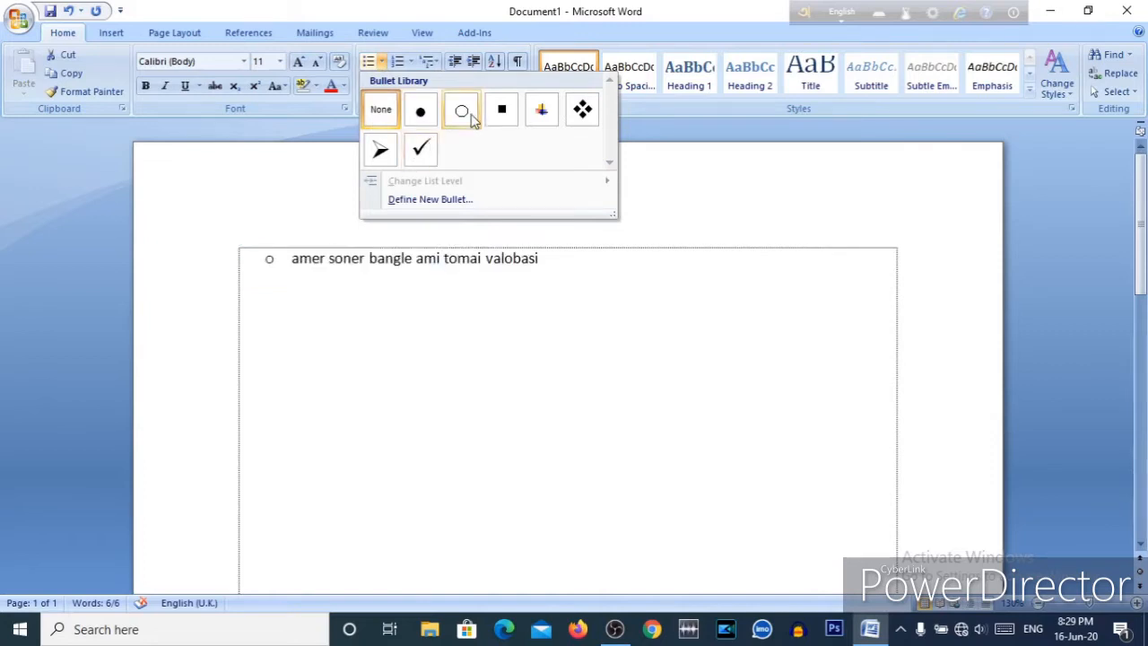
left_click(421, 148)
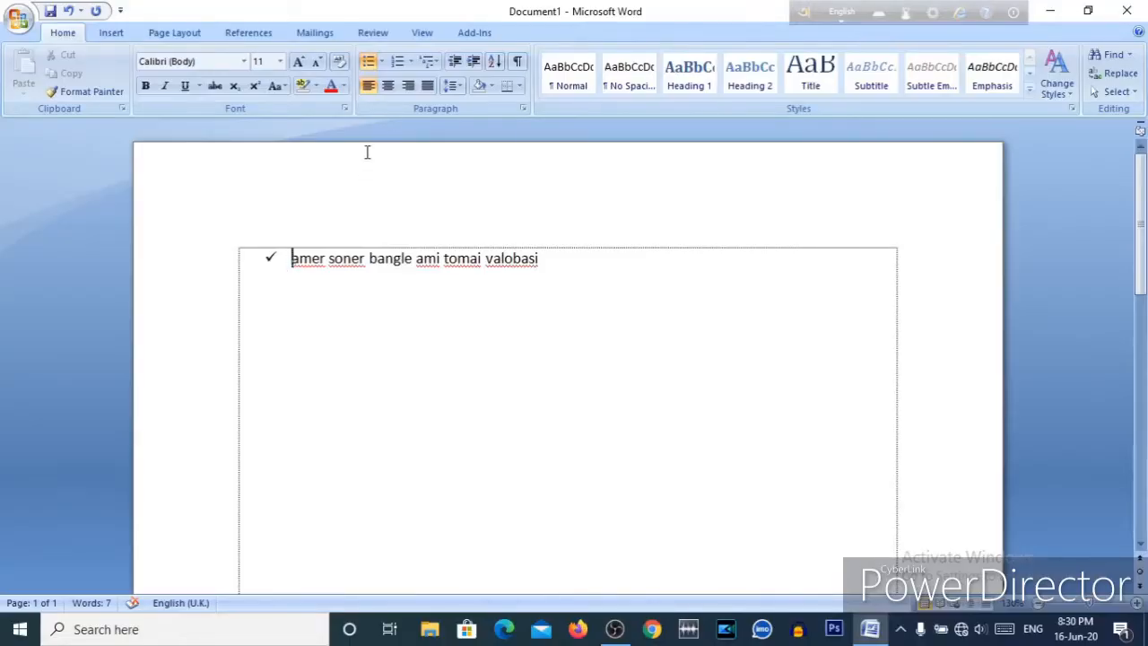
Step: Convert the line to a "1. 2. 3." numbered list and add the items "kggh", "thtgt" and "weef"
left_click(409, 61)
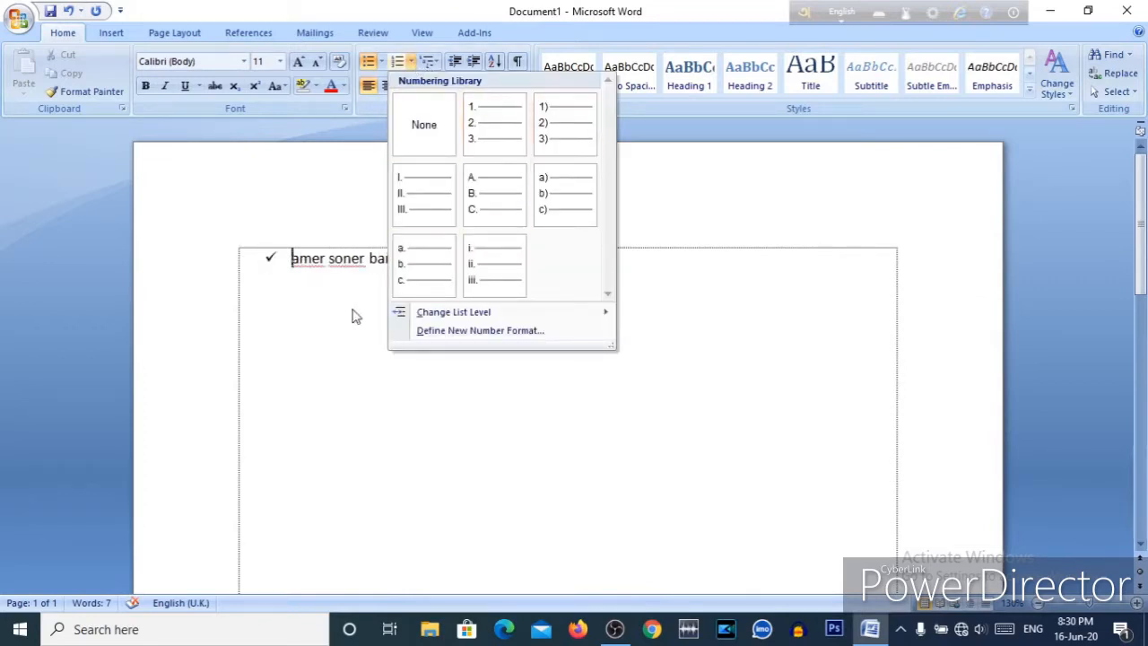
left_click(475, 142)
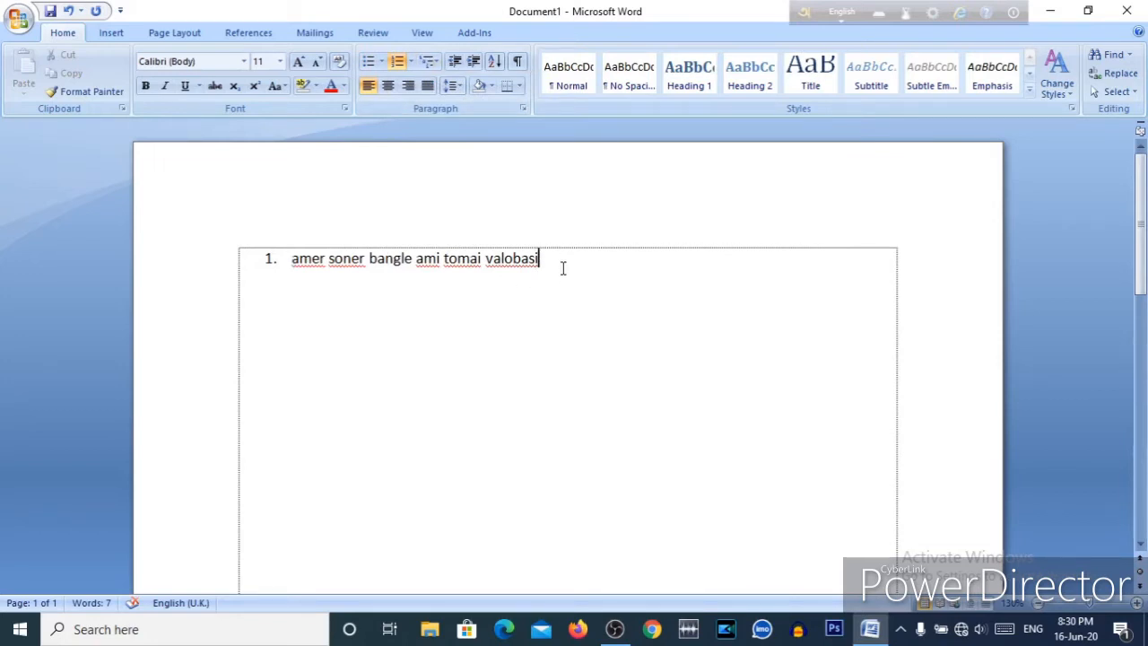
key("Return")
type("kggh")
key("Return")
type("thtgt")
key("Return")
type("weef")
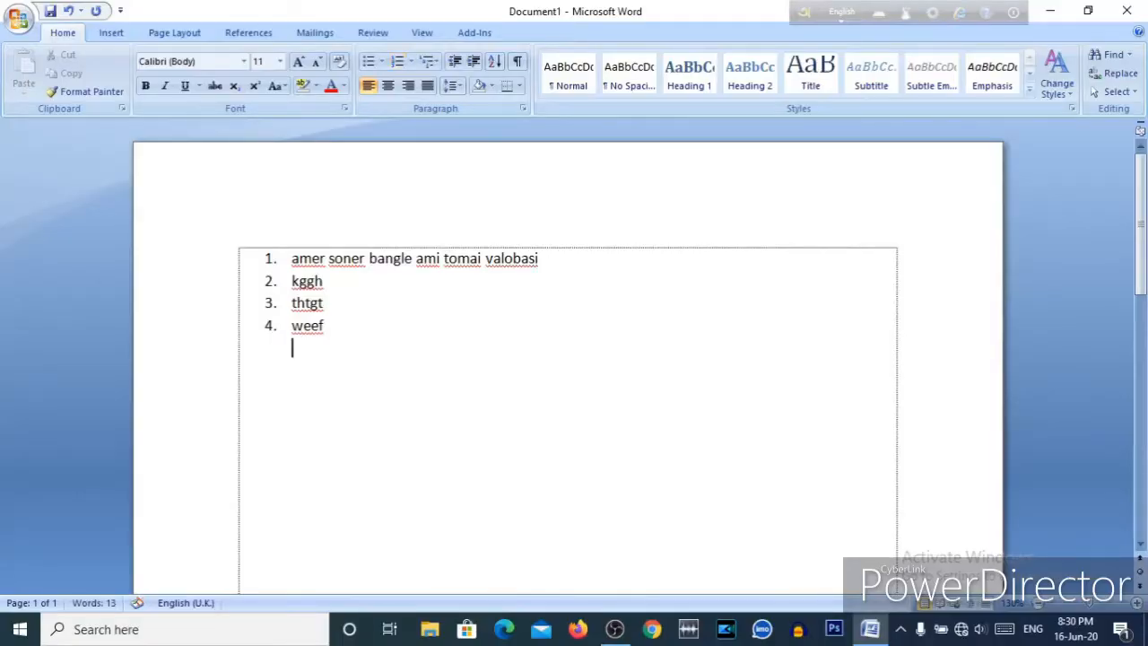
Step: End the numbered list and write "jkertewhmh ndsrgdsvcc dhfdb" as a plain paragraph below it
key("BackSpace")
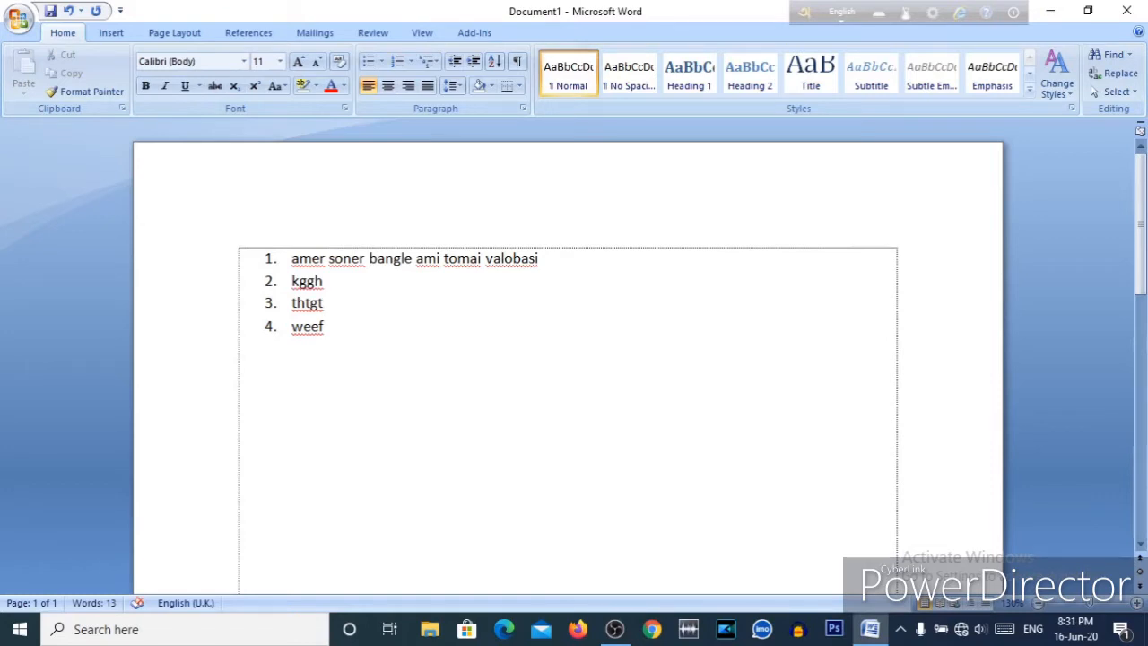
type("jkertewhmh n")
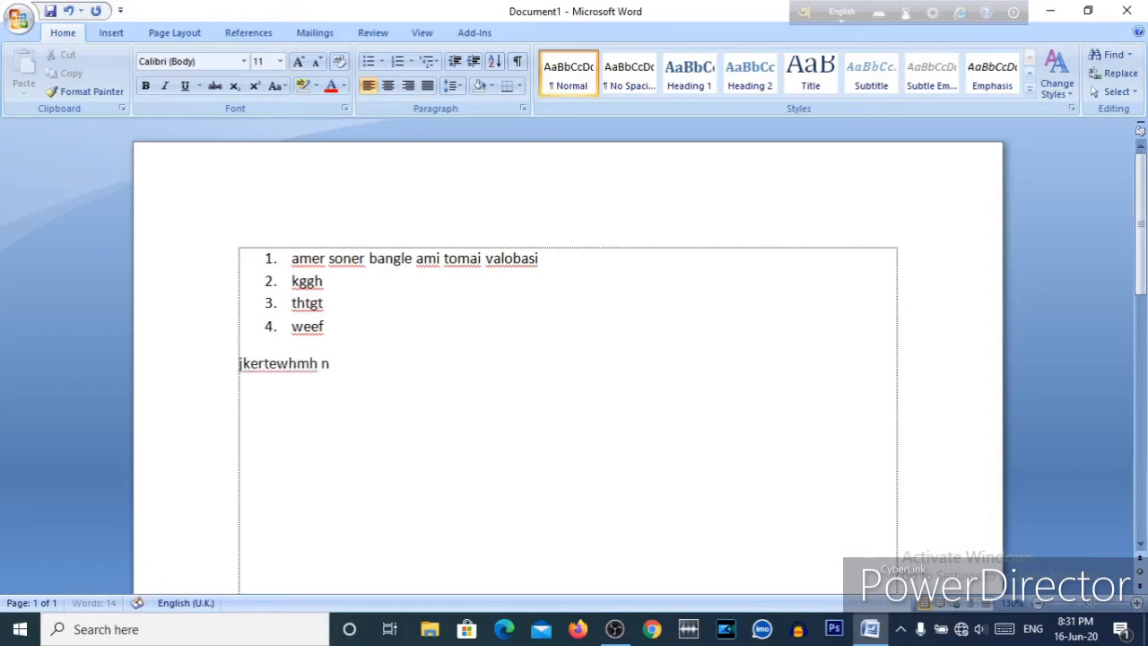
type("dsrgdsvcc dhfdb")
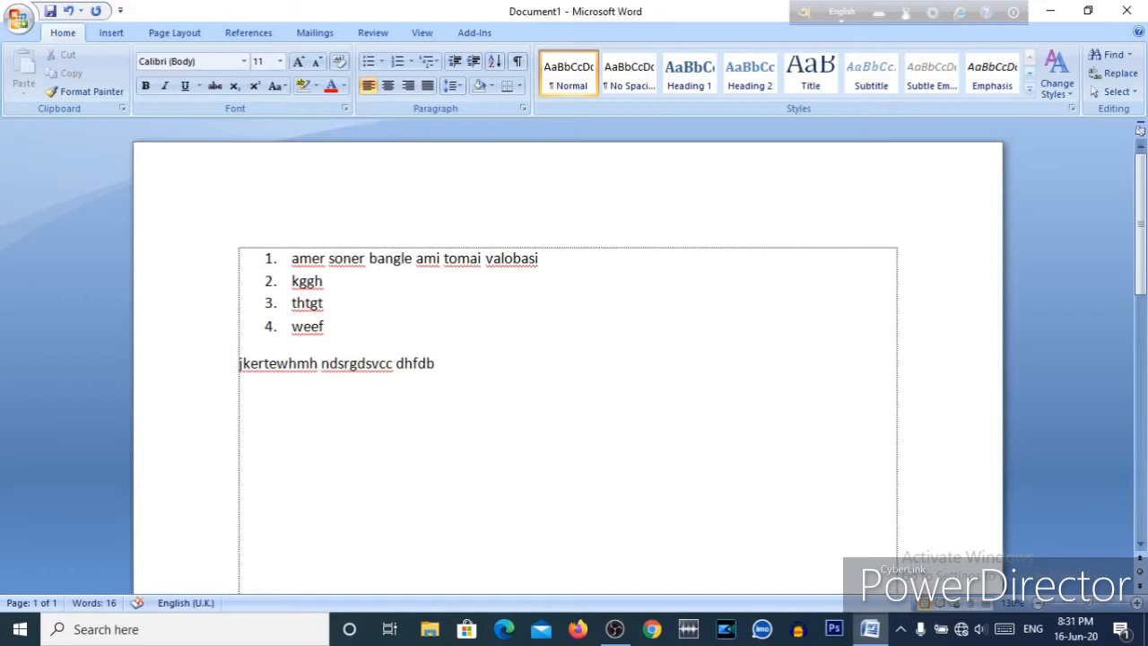
Step: Apply the "1. 2. 3." number format to all four list items
left_click_drag(166, 255, 182, 337)
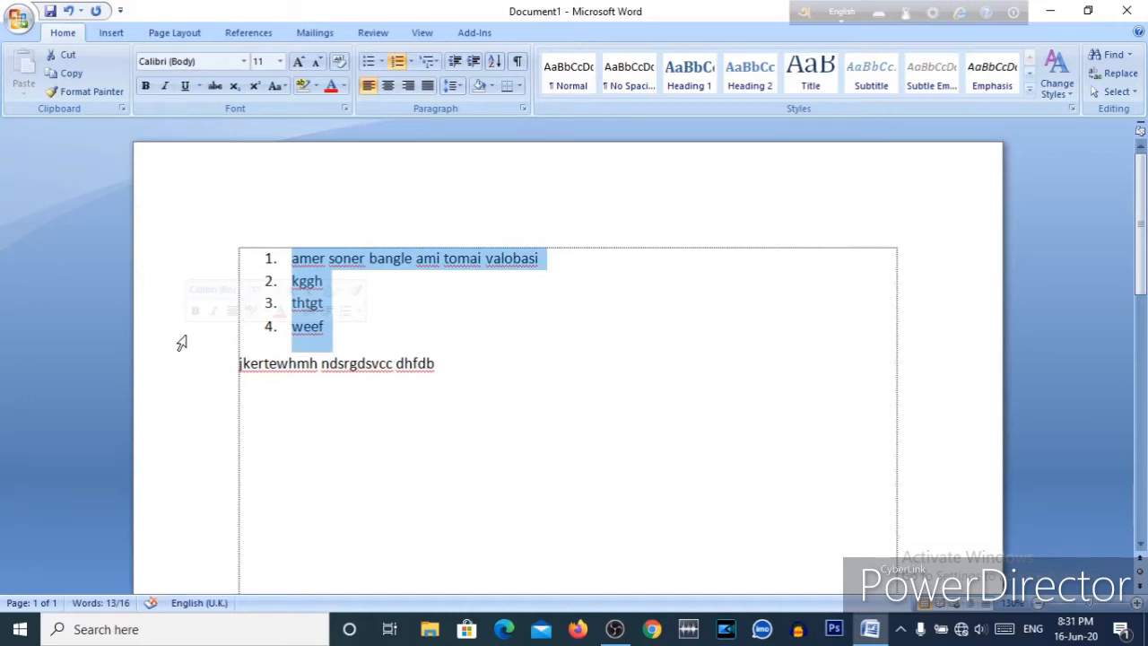
left_click(410, 61)
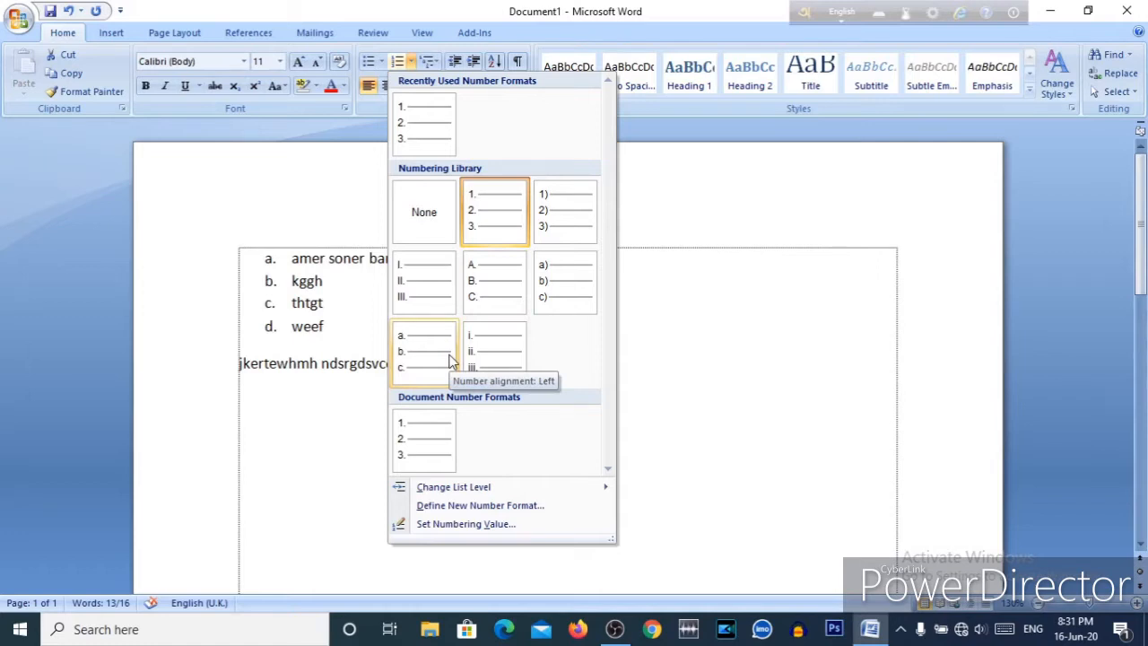
left_click(504, 212)
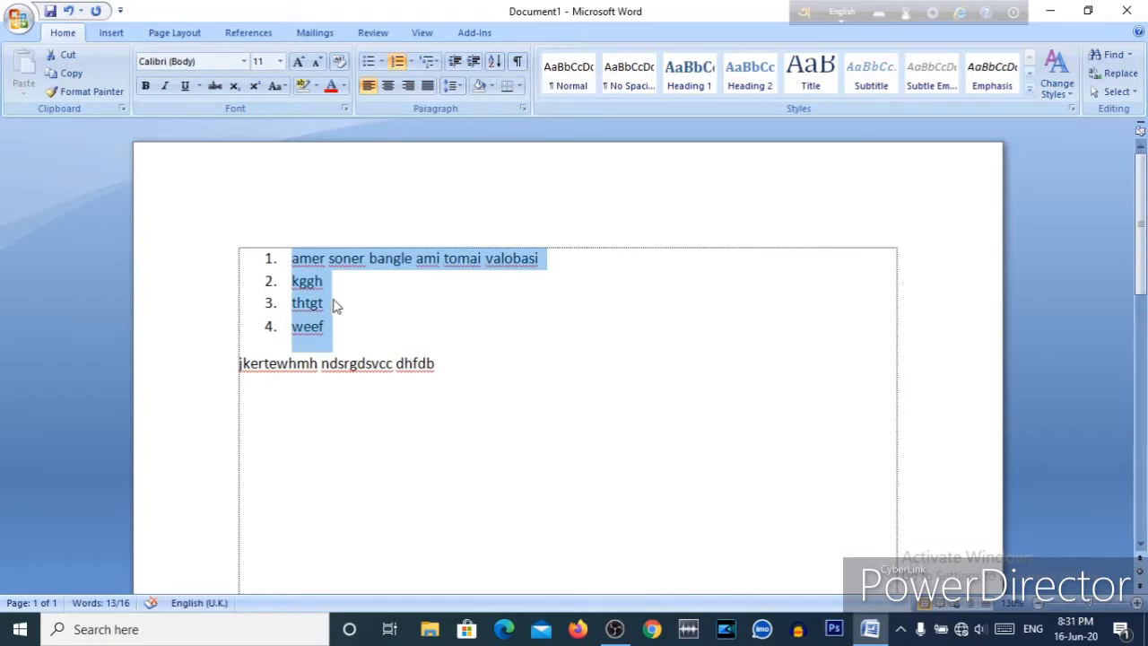
Step: Examine the multilevel list styles available for the numbered list
left_click(333, 305)
left_click(438, 61)
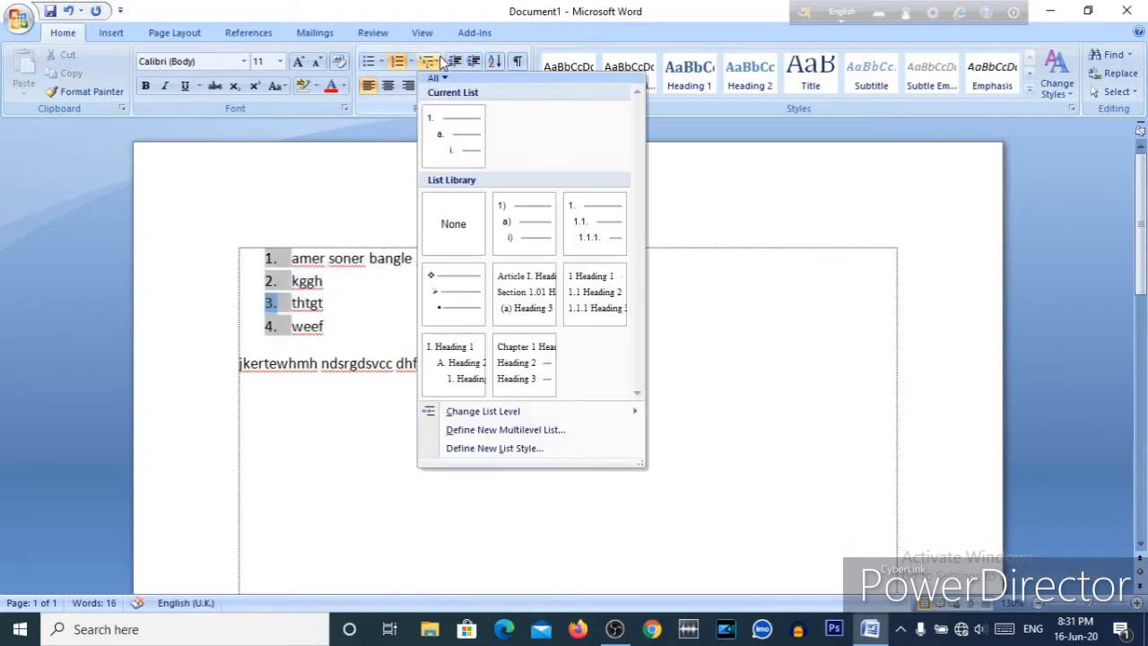
mouse_move(461, 115)
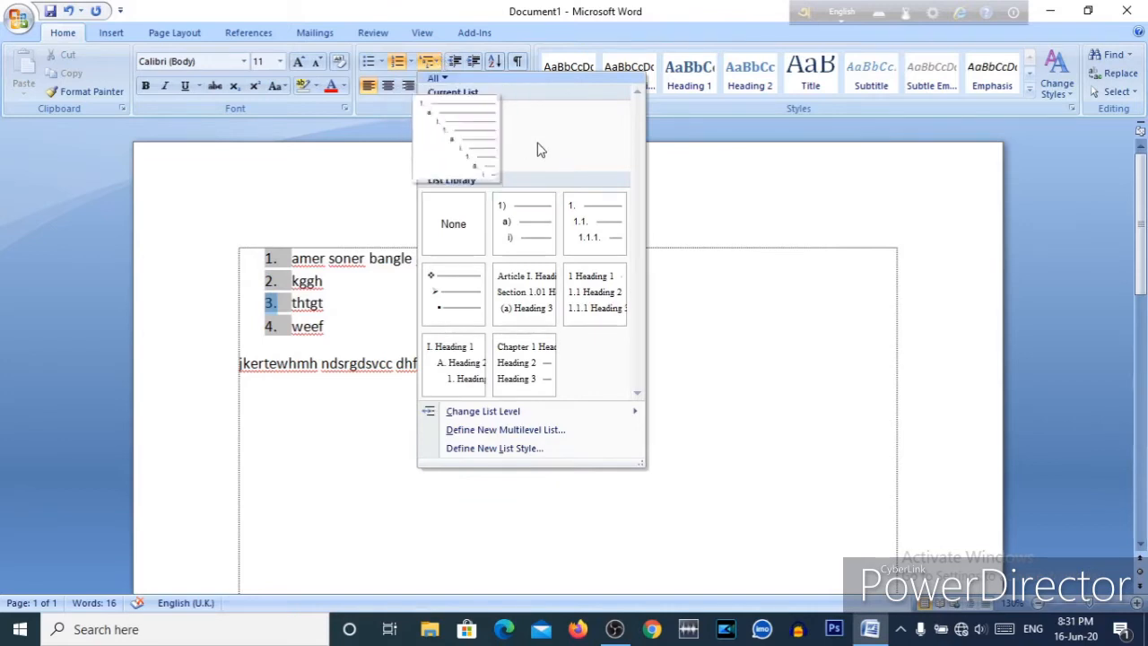
left_click(372, 488)
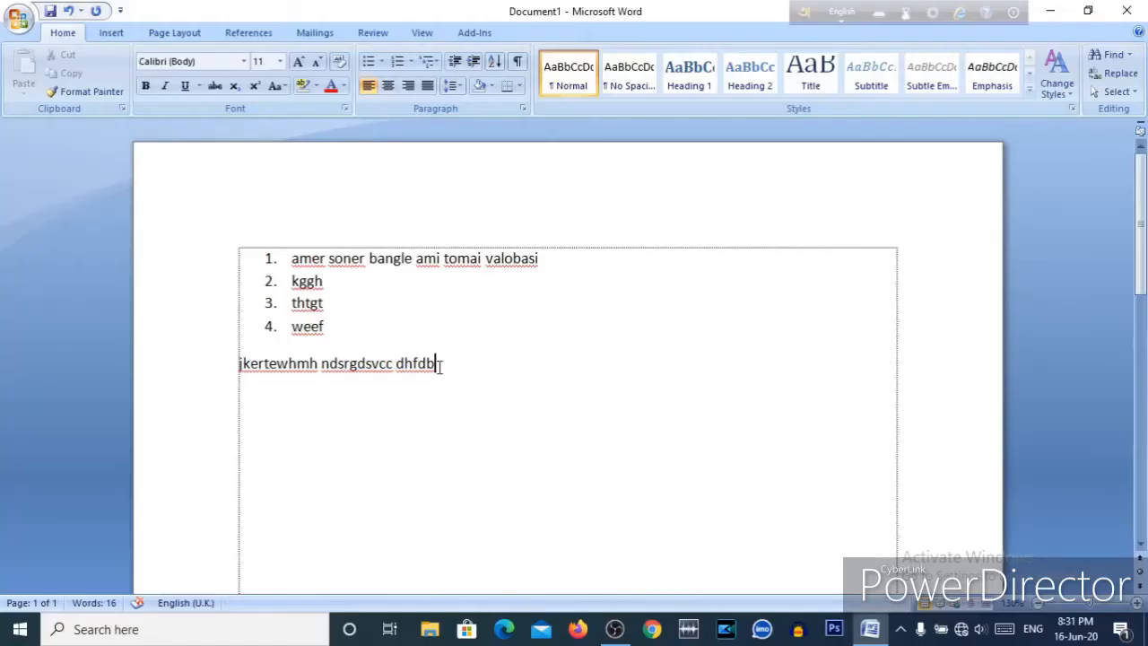
Step: Extend the plain paragraph to the right margin with "rfrgrt rtrteryhte rttyrteyt teyetyer eeyeyeyey eryeyey ertyreuyey eyey"
type("frgrt rtrteryhte")
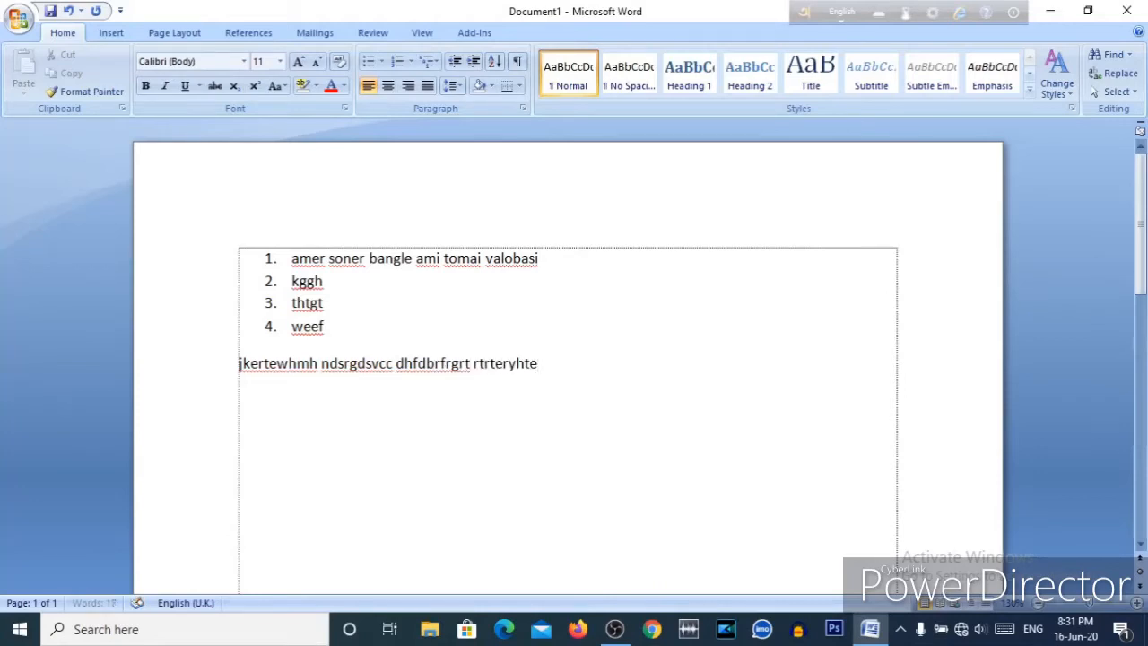
type(" rttyrteyt teyetyer eeyeyeyey")
type("rye")
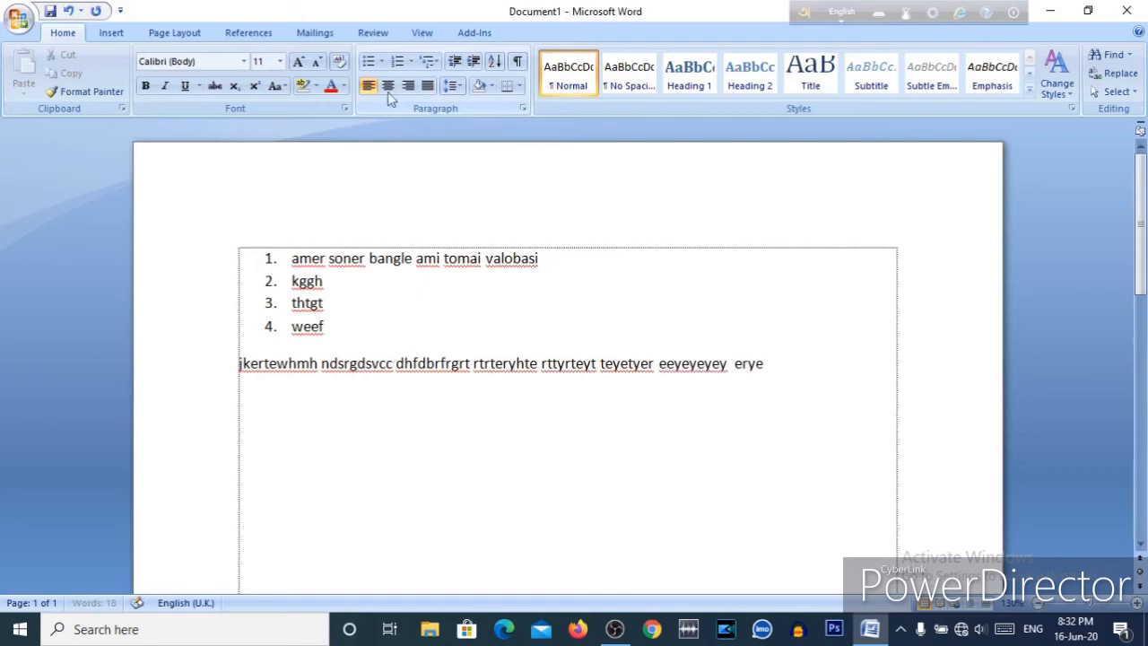
type("yey ertyreuyey eyey")
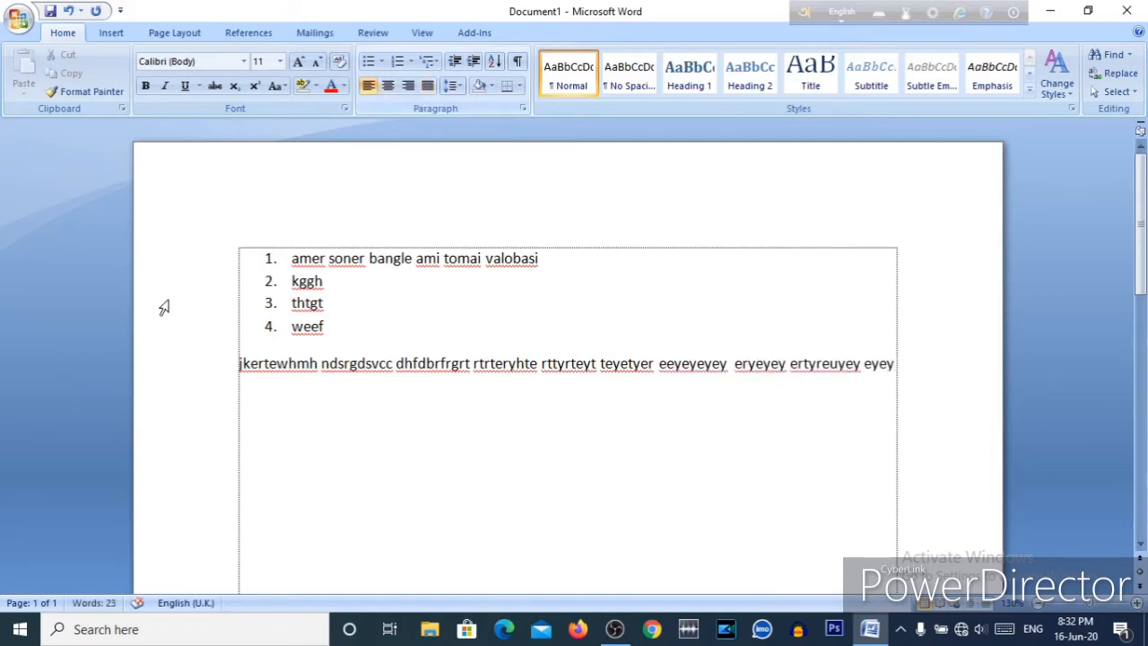
Step: Copy the whole plain paragraph and paste a duplicate at its end
left_click(198, 373)
key("ctrl+c")
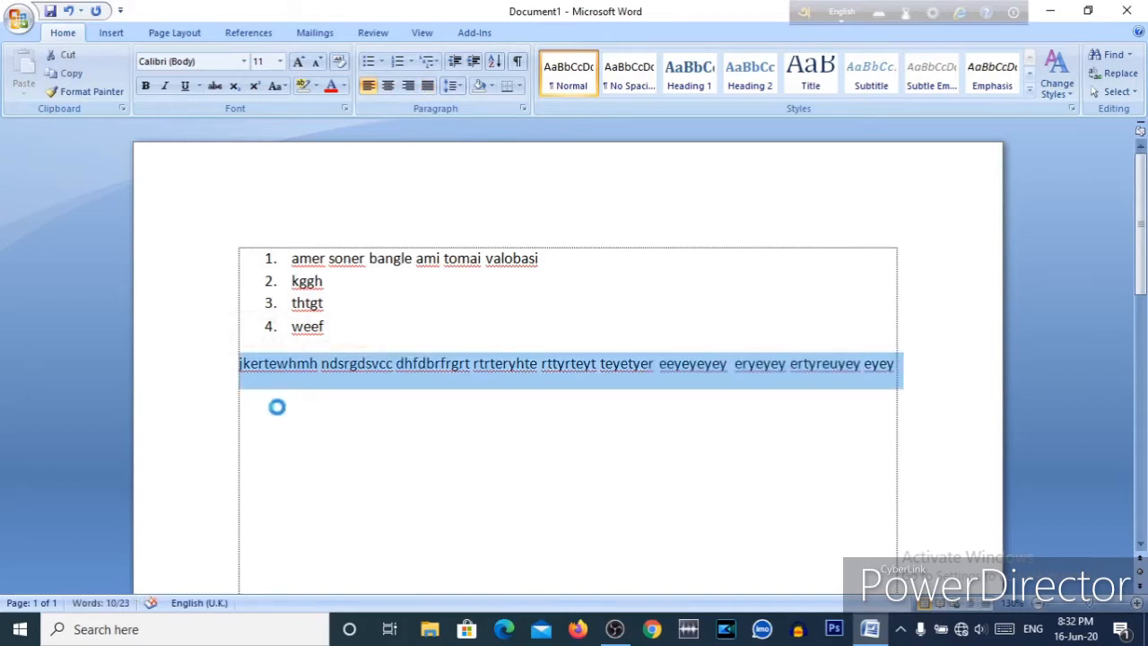
left_click(270, 387)
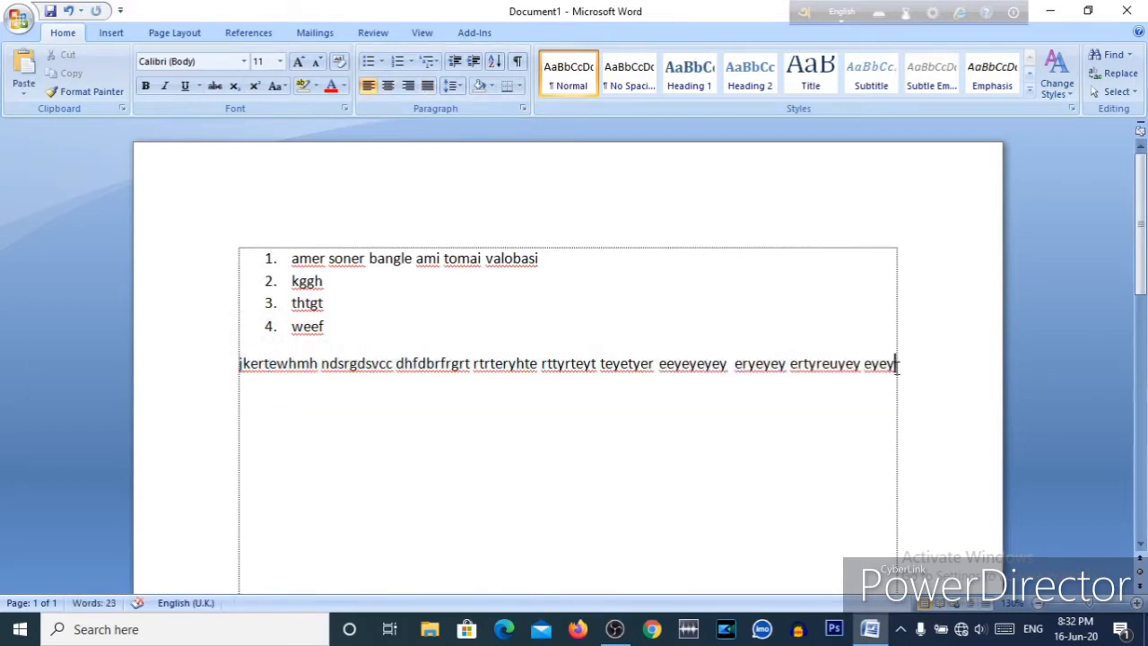
key("ctrl+v")
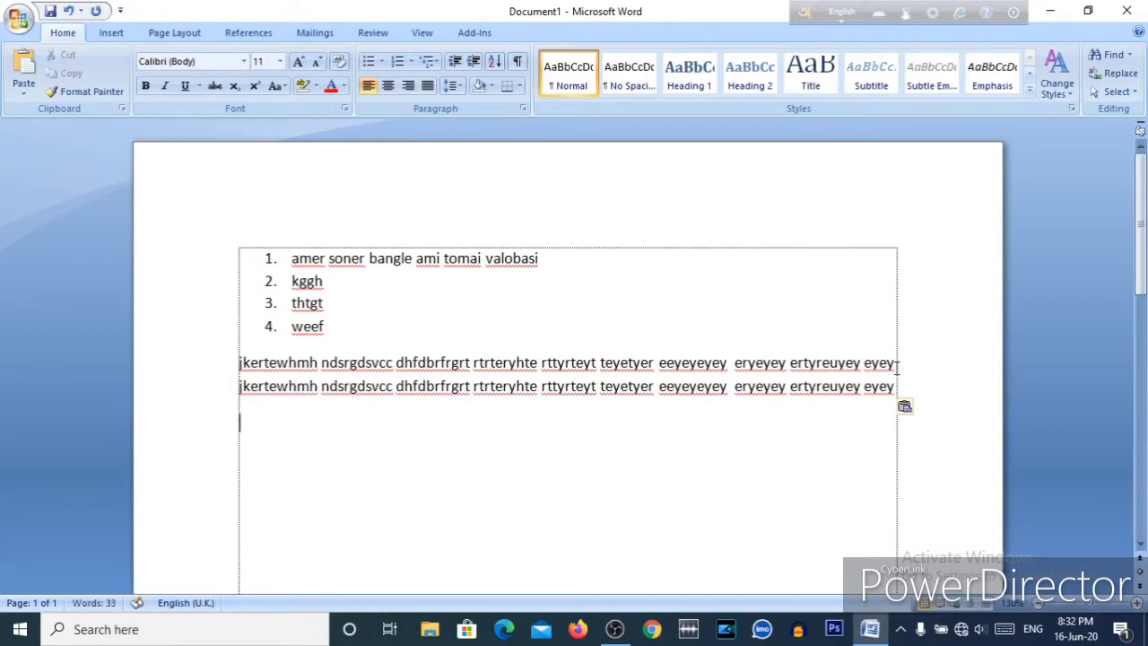
Step: Paste two more copies of the paragraph below, shortening the first of them to end in "ertyreuyey e"
key("ctrl+v")
key("BackSpace")
key("BackSpace")
key("BackSpace")
key("BackSpace")
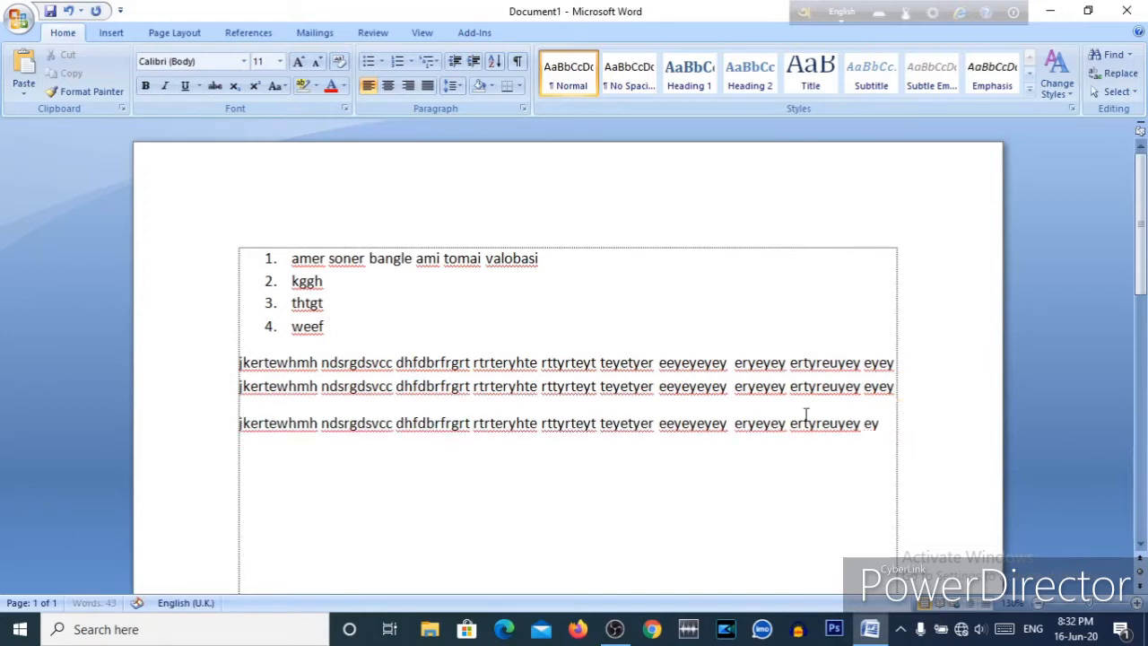
key("Return")
key("ctrl+v")
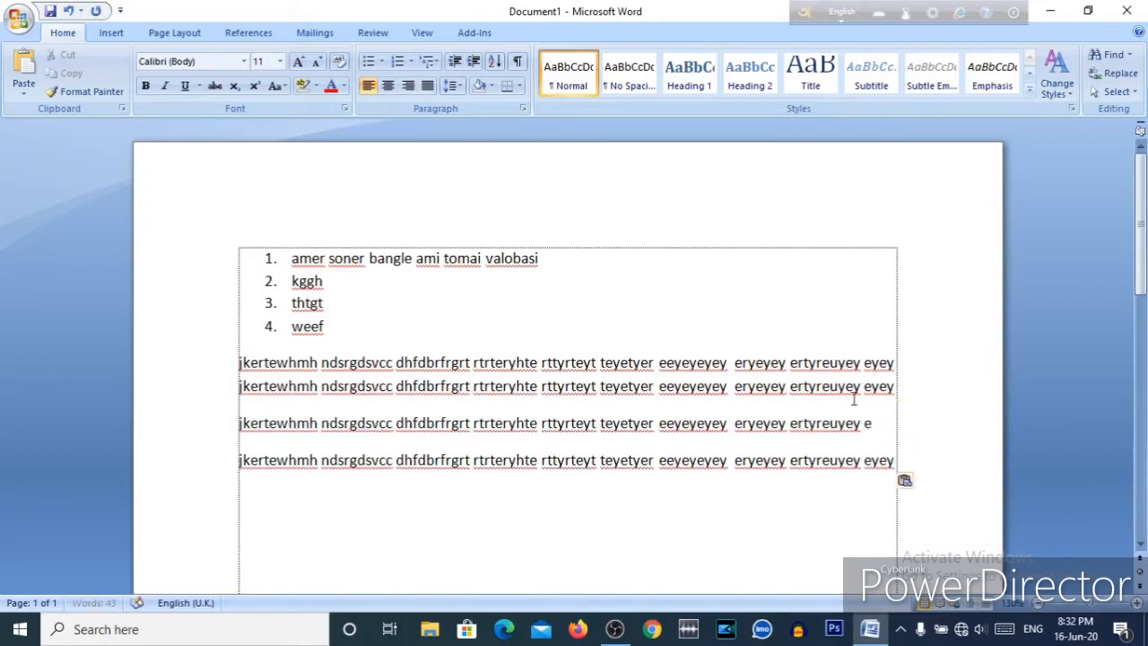
Step: Paste one further copy at the end of the text and trim it to end in "eeyeyeyey er"
key("Return")
key("Return")
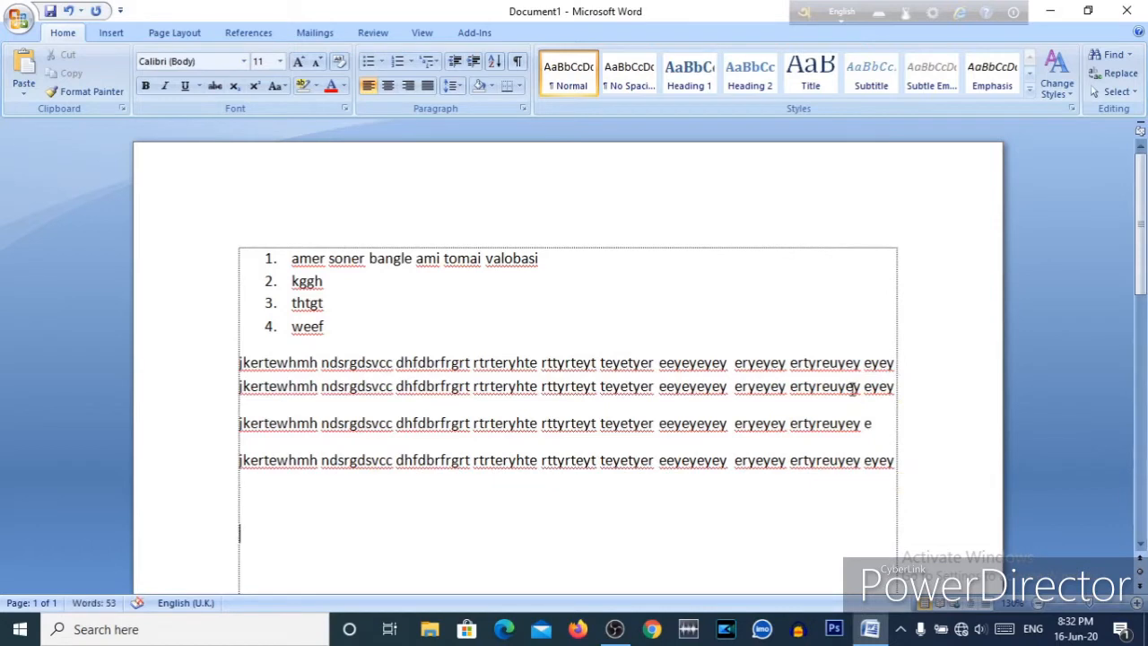
key("ctrl+v")
key("BackSpace")
key("BackSpace")
key("BackSpace")
key("BackSpace")
key("BackSpace")
key("BackSpace")
key("BackSpace")
key("BackSpace")
key("BackSpace")
key("BackSpace")
key("BackSpace")
key("BackSpace")
key("BackSpace")
key("BackSpace")
key("BackSpace")
key("BackSpace")
key("BackSpace")
key("BackSpace")
key("BackSpace")
key("BackSpace")
key("BackSpace")
left_click(238, 533)
key("BackSpace")
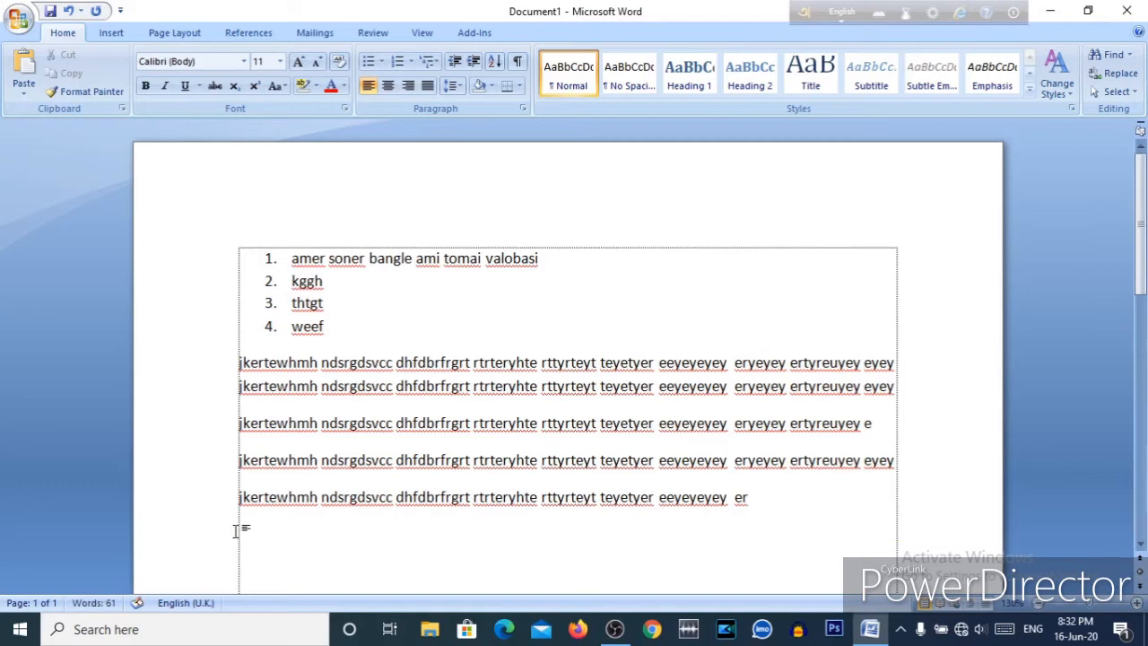
Step: Justify the five lines of filler text below the numbered list
left_click_drag(210, 381, 359, 551)
left_click(423, 559)
left_click_drag(200, 368, 293, 502)
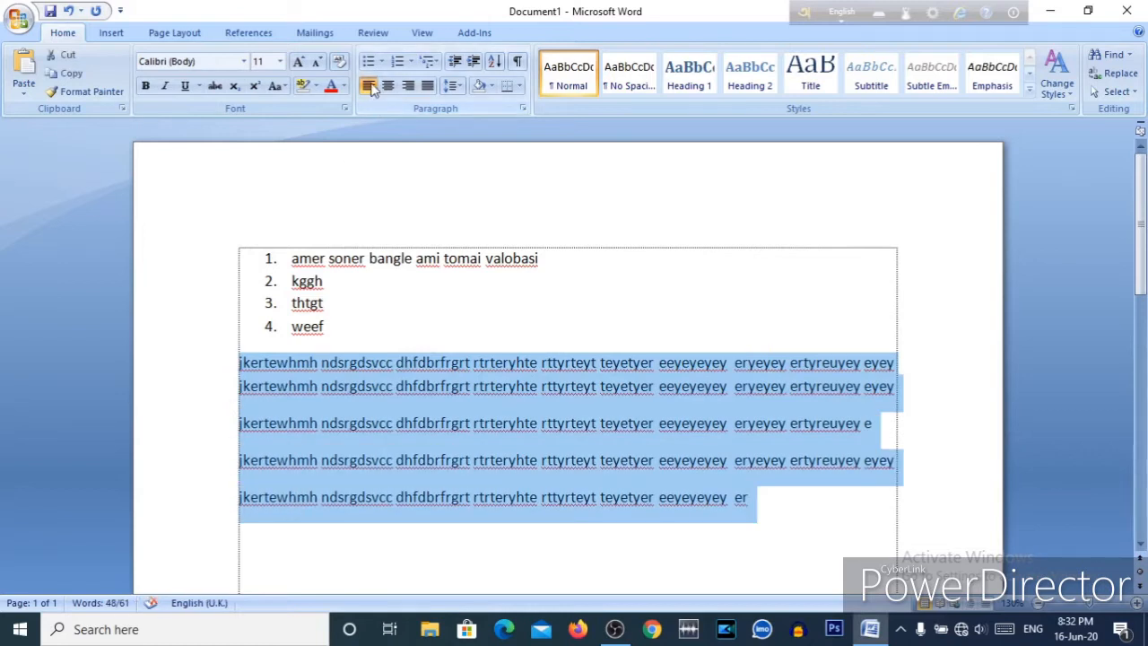
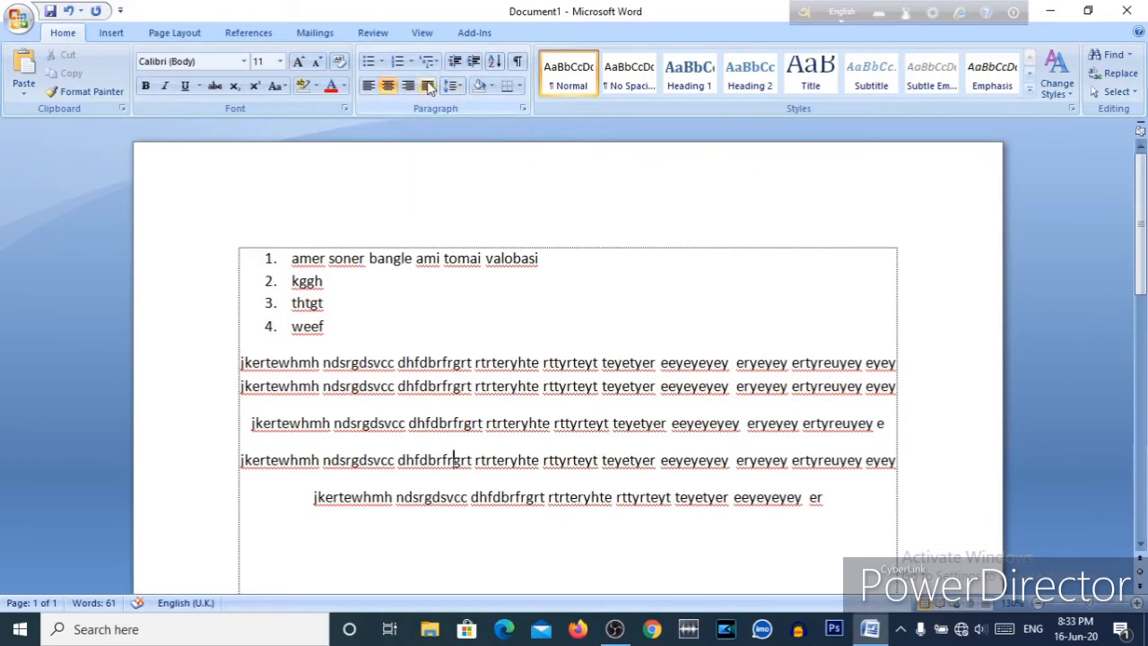
left_click_drag(210, 369, 266, 502)
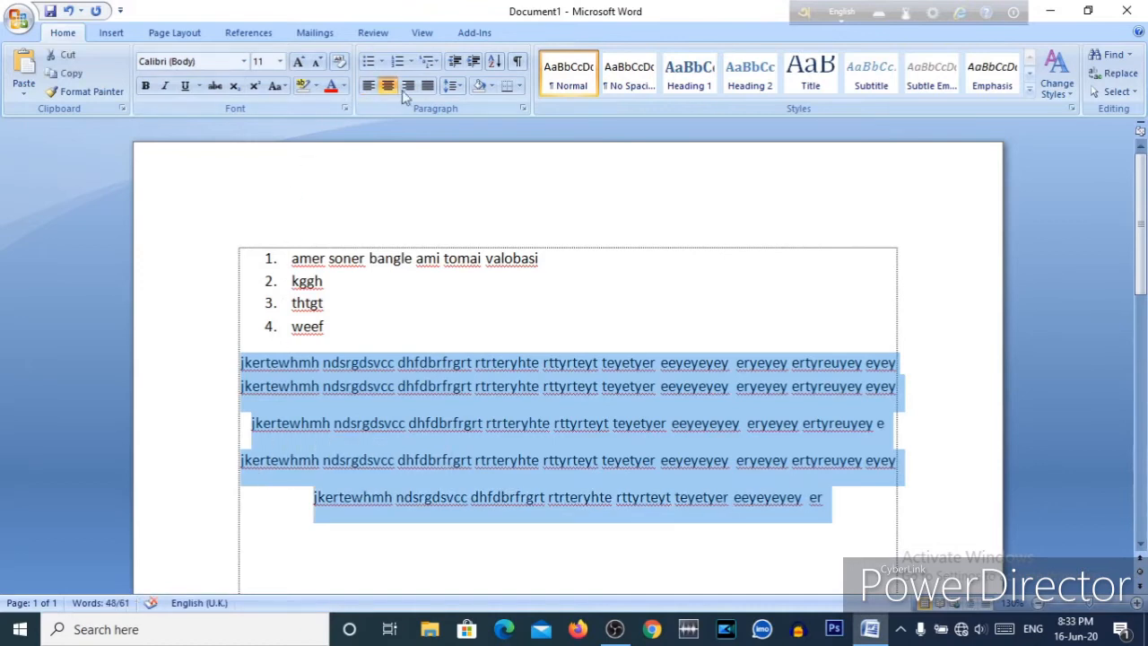
left_click(430, 86)
left_click(592, 460)
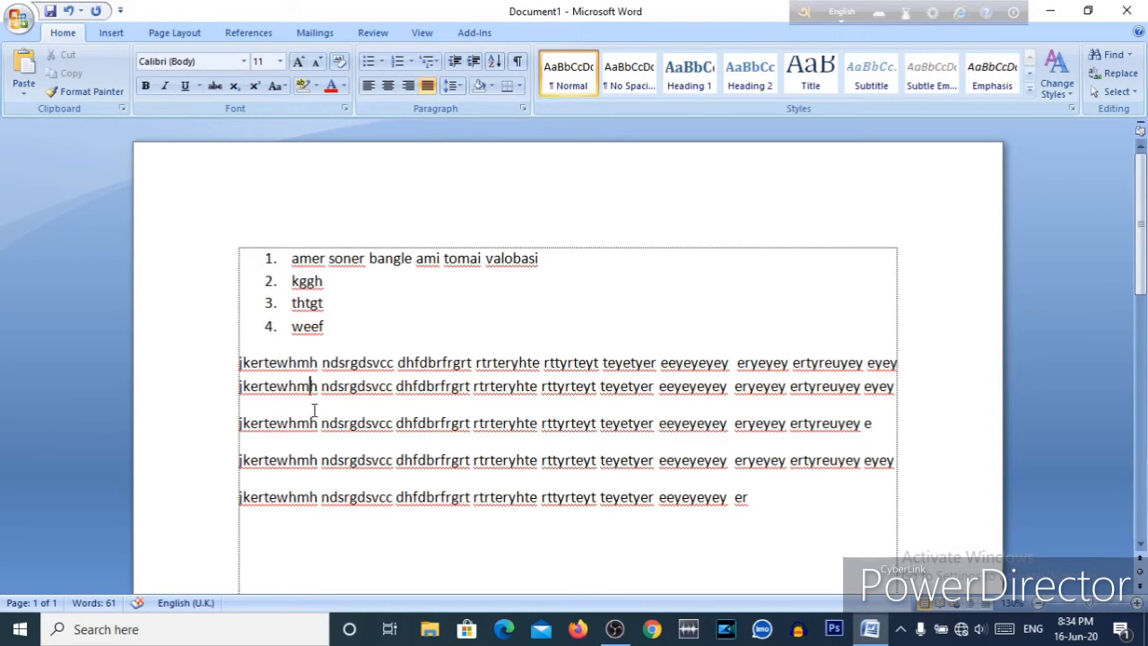
Step: Set the line spacing of the five filler lines below the numbered list to 1.0
left_click_drag(205, 371, 235, 516)
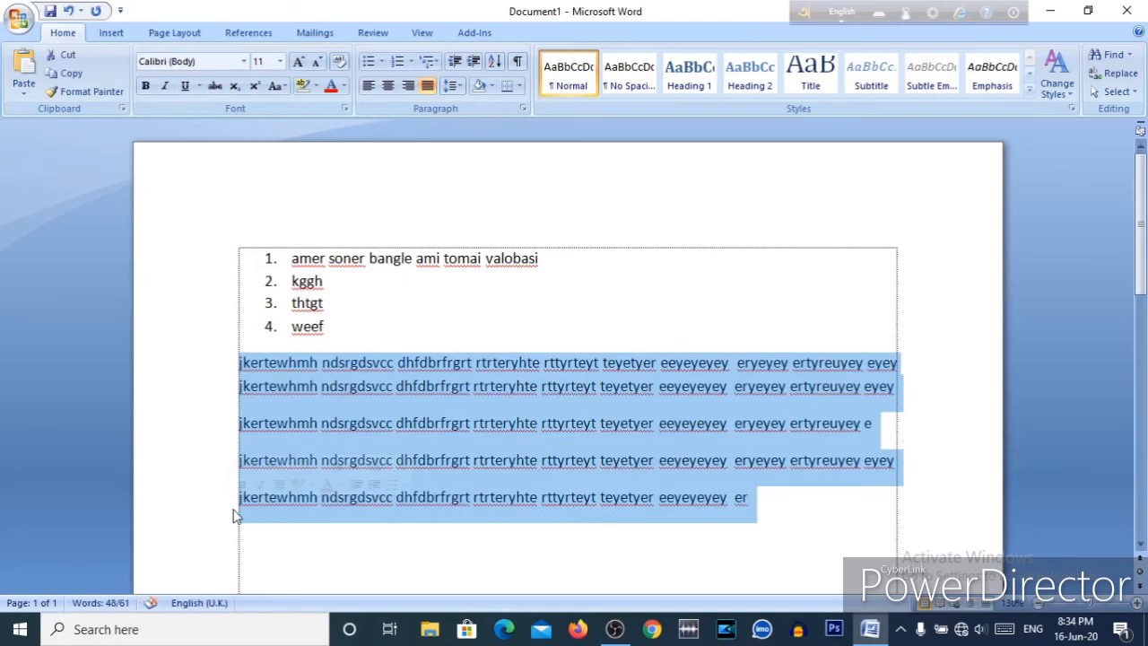
left_click(460, 88)
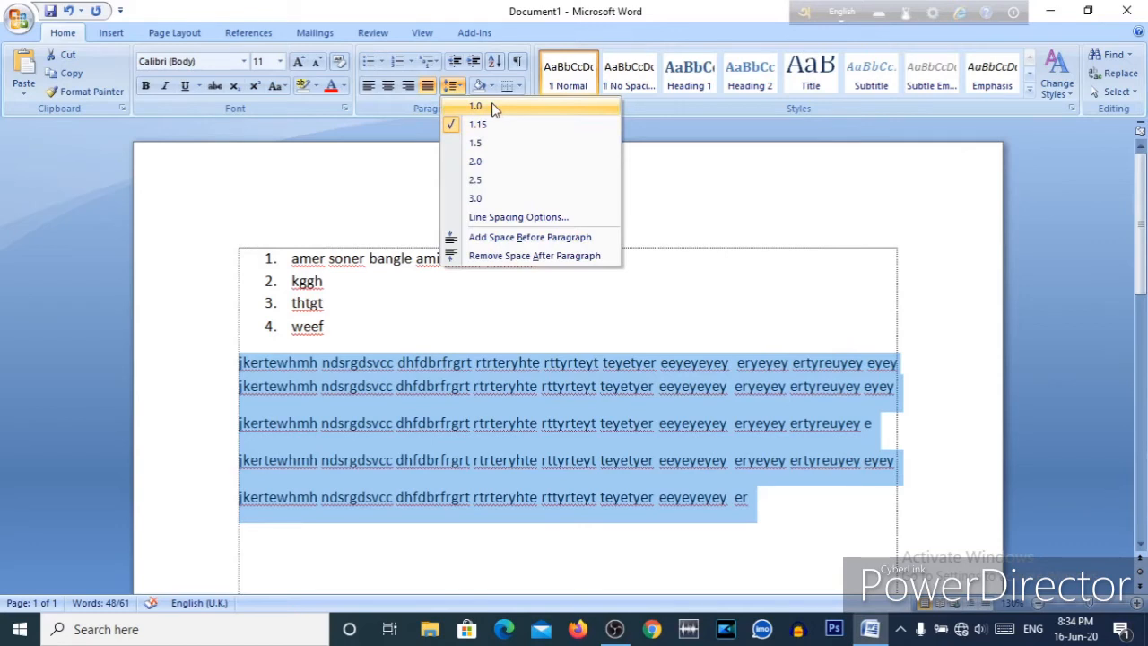
left_click(494, 108)
left_click(475, 384)
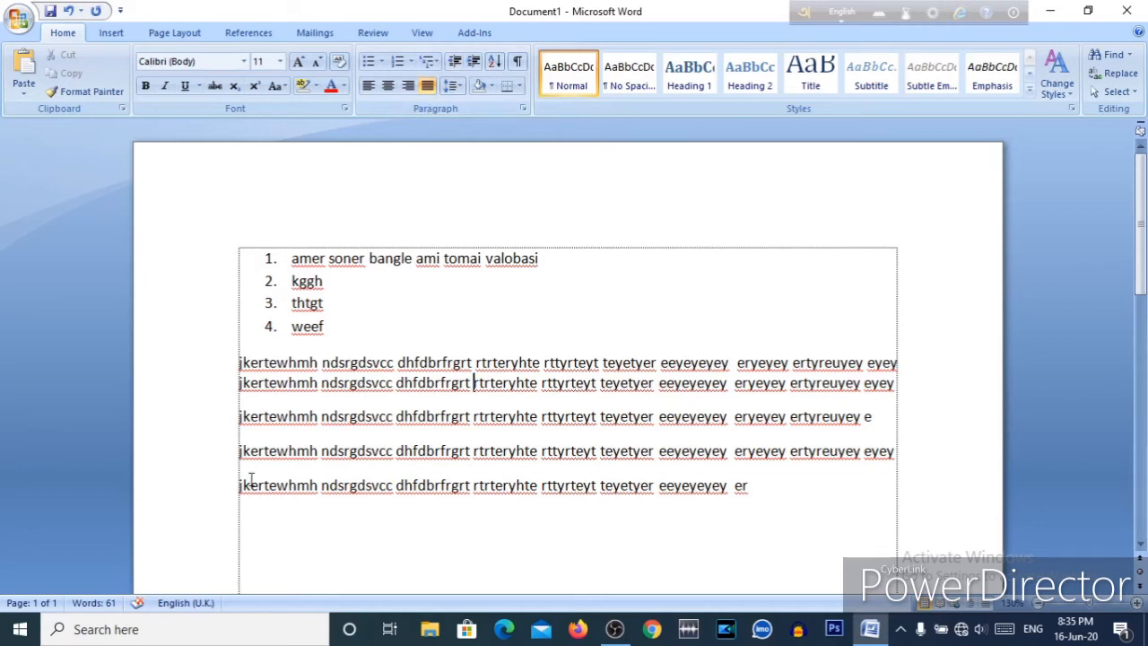
Step: Try indenting the last filler line, first with a tab and again by one indent level, removing each indent
key("Tab")
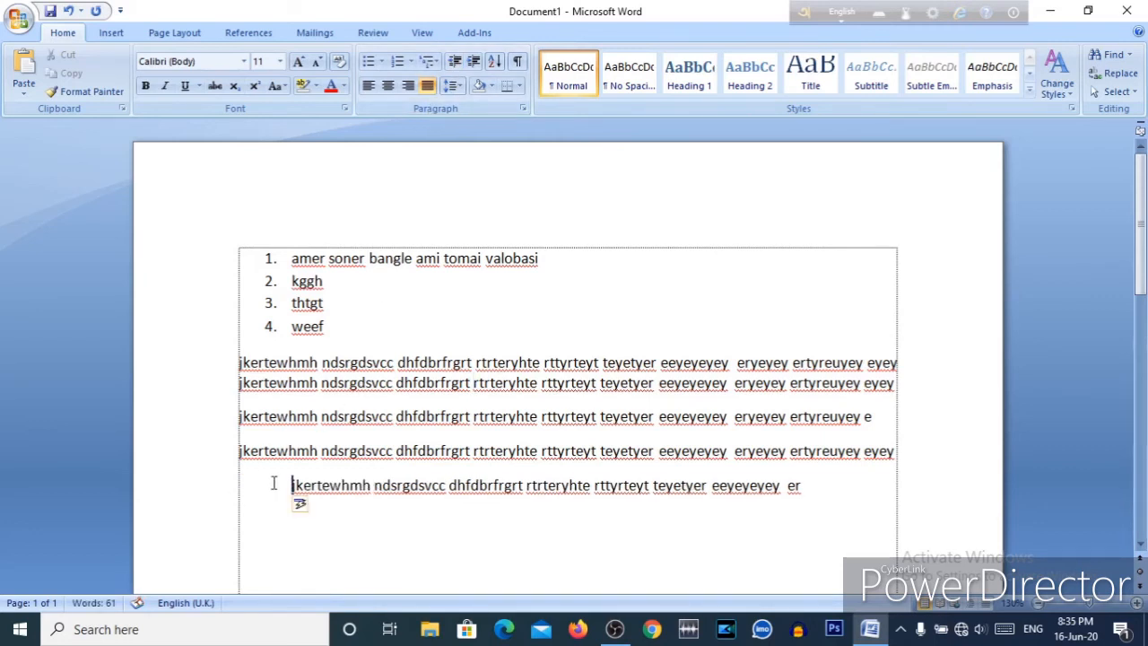
key("BackSpace")
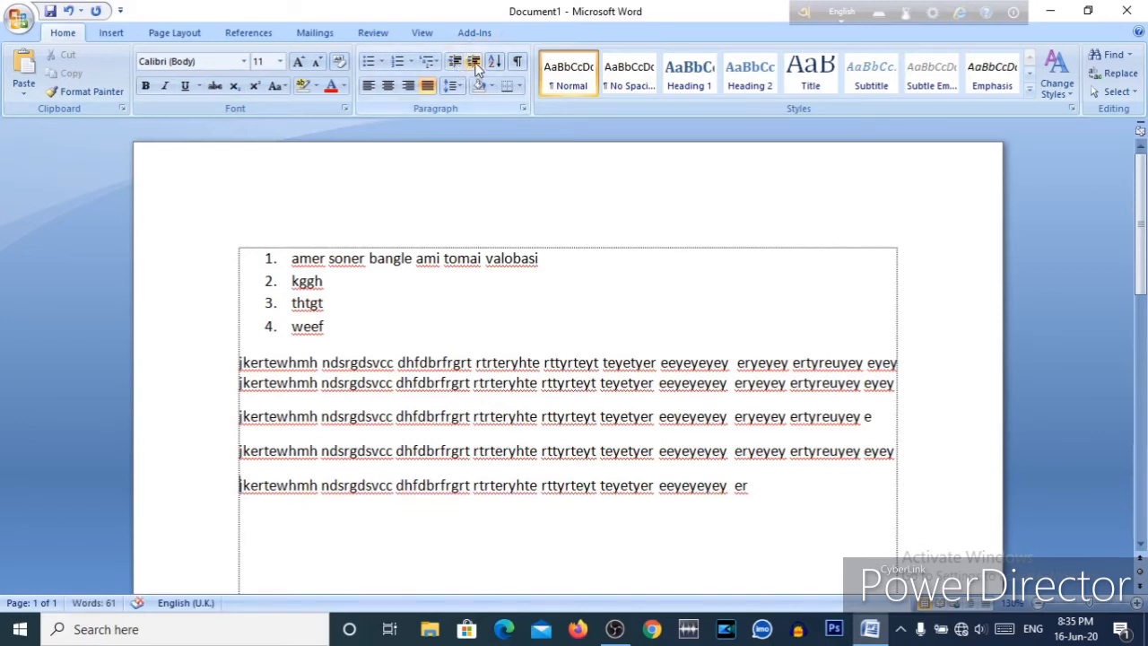
left_click(474, 65)
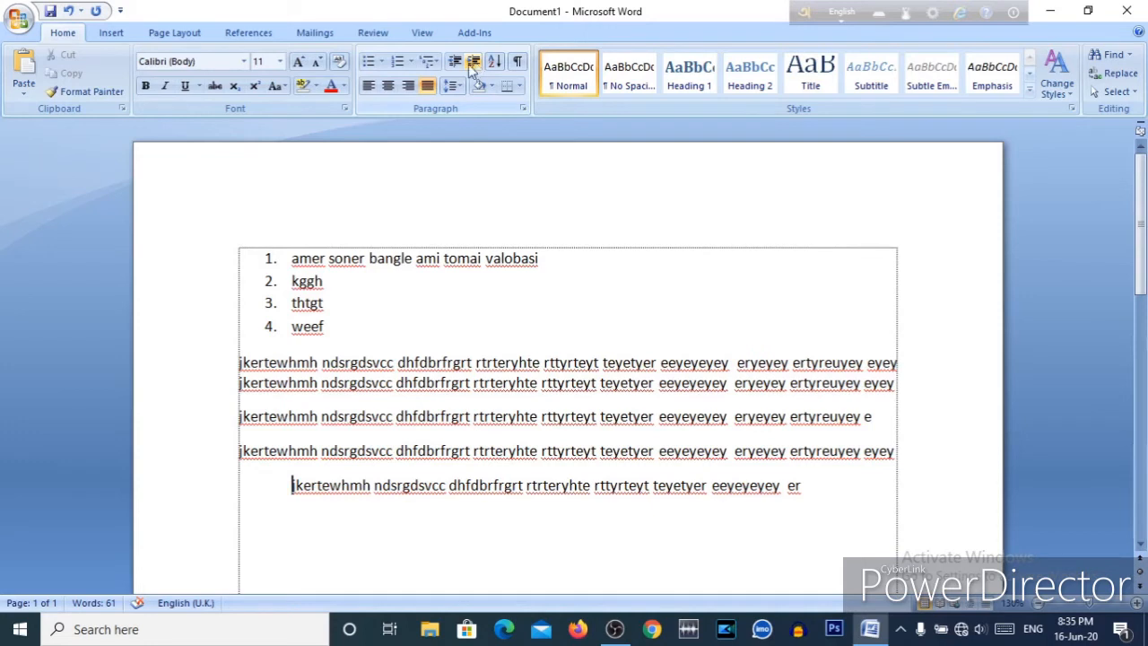
left_click(457, 63)
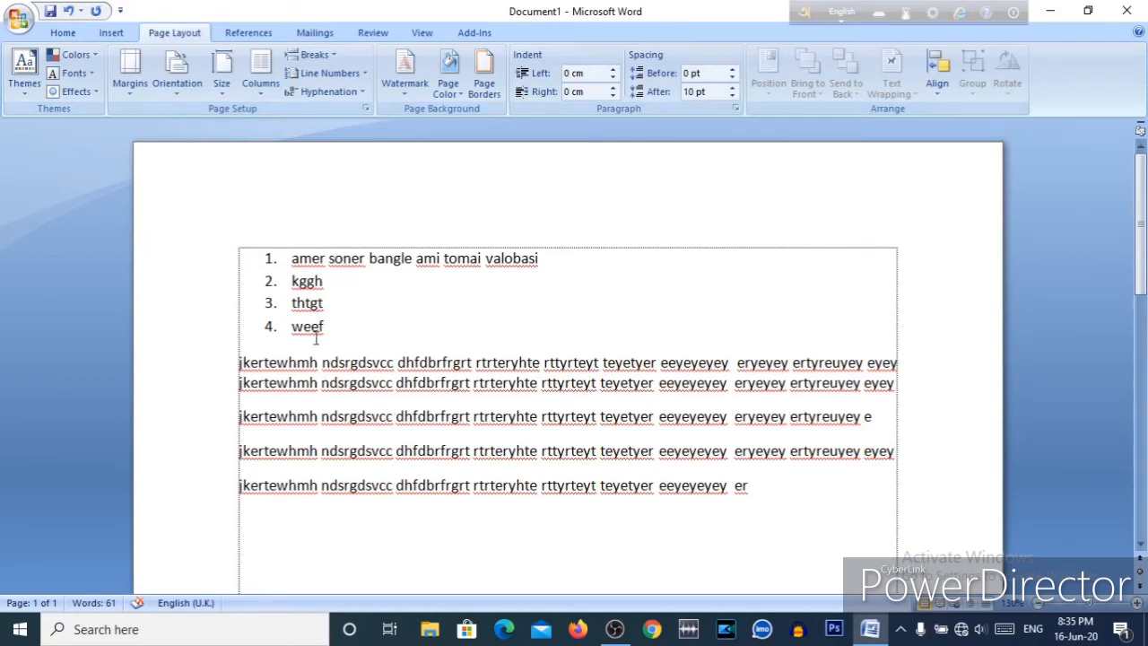
Step: Sort the four numbered list items by paragraph as text in ascending order, with no header row
left_click_drag(186, 269, 221, 333)
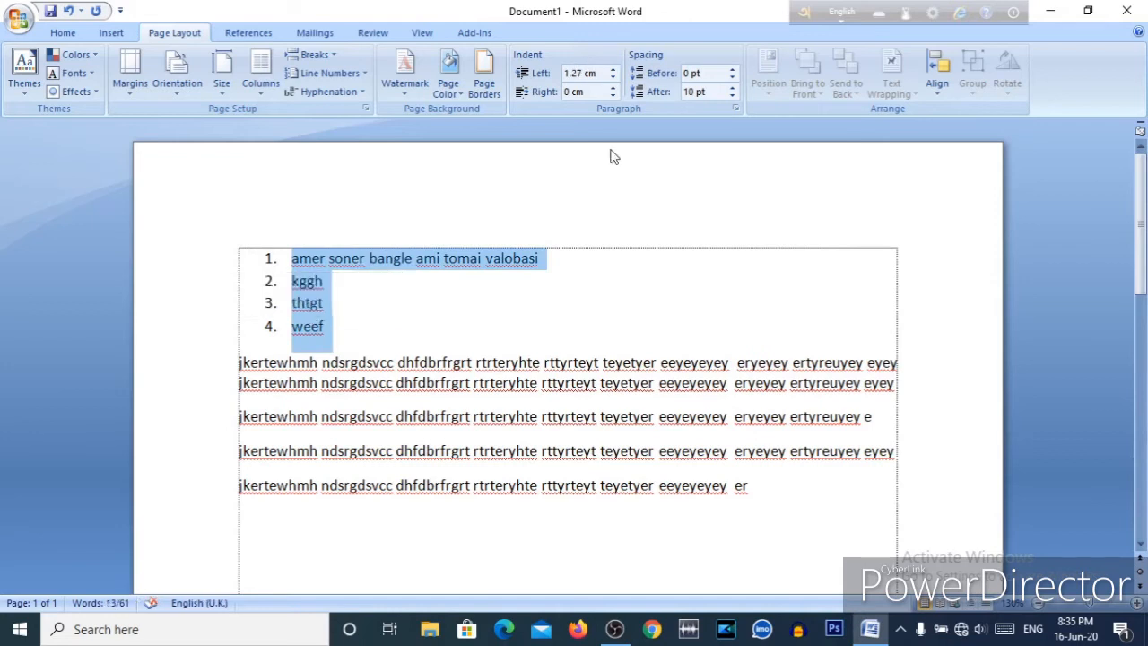
left_click(419, 289)
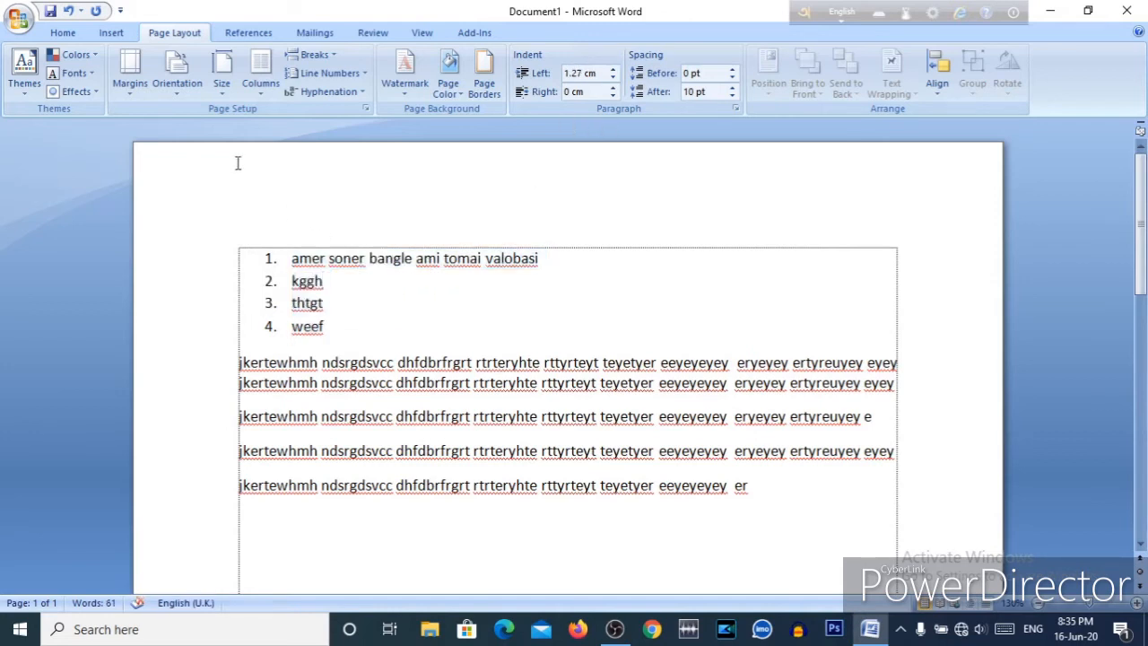
left_click(77, 32)
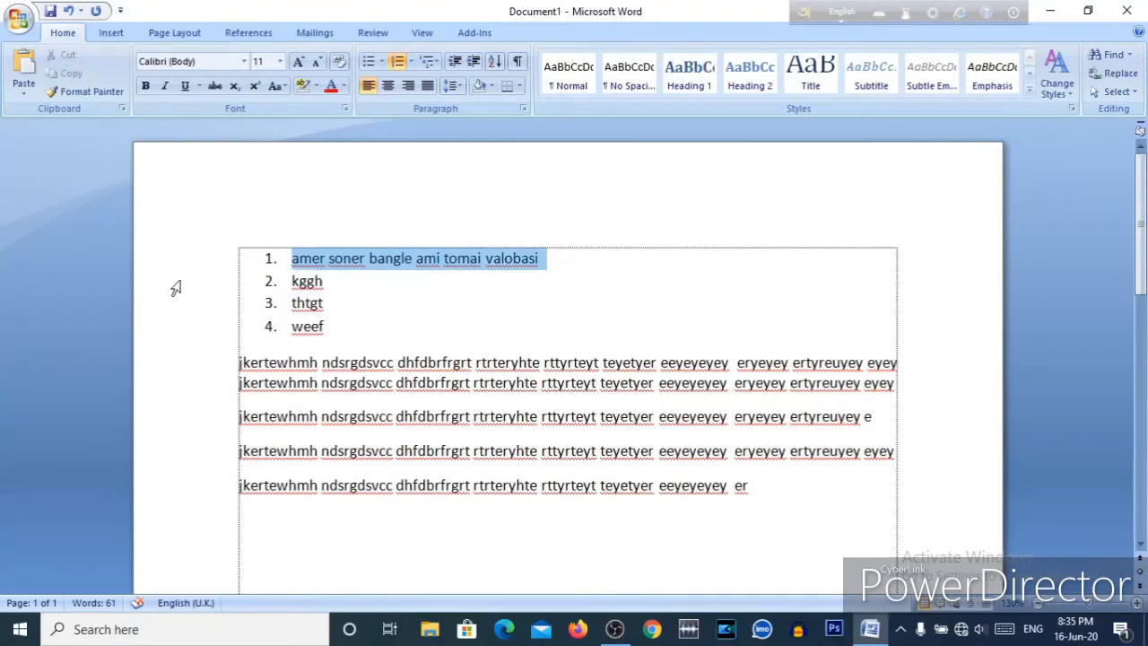
left_click_drag(174, 287, 179, 349)
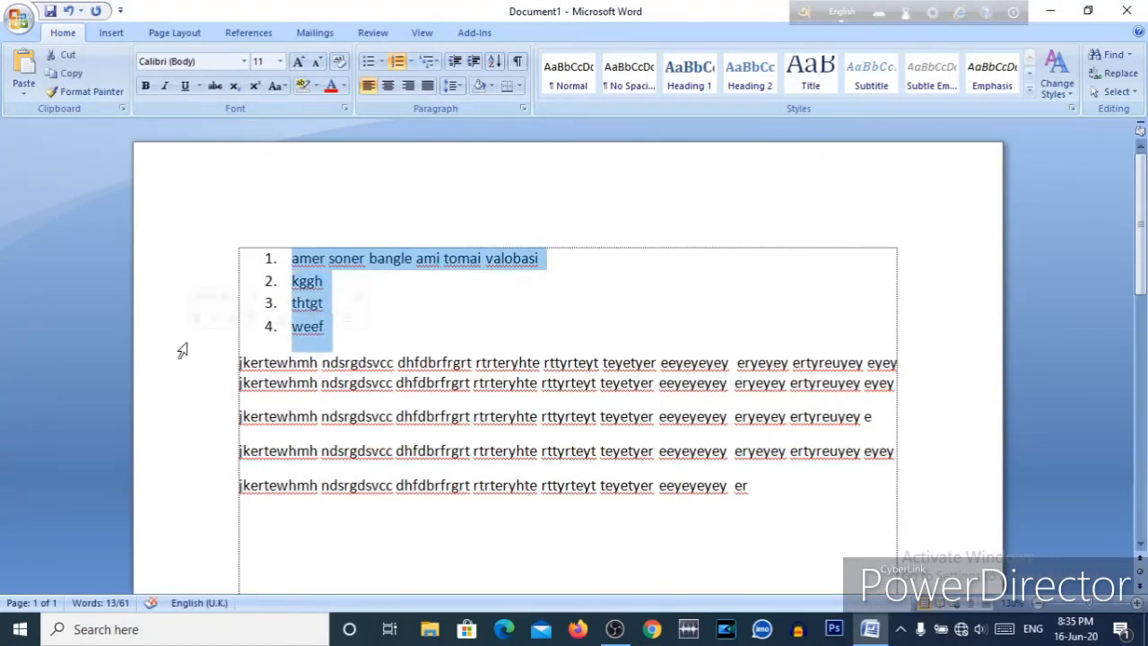
left_click(494, 62)
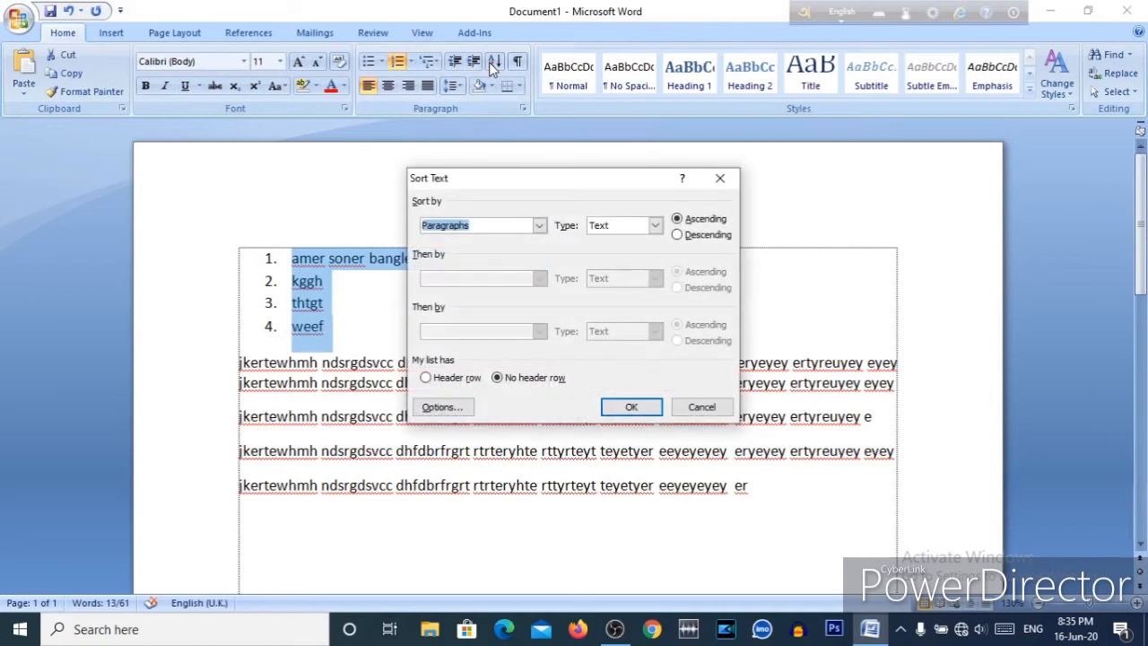
left_click(632, 408)
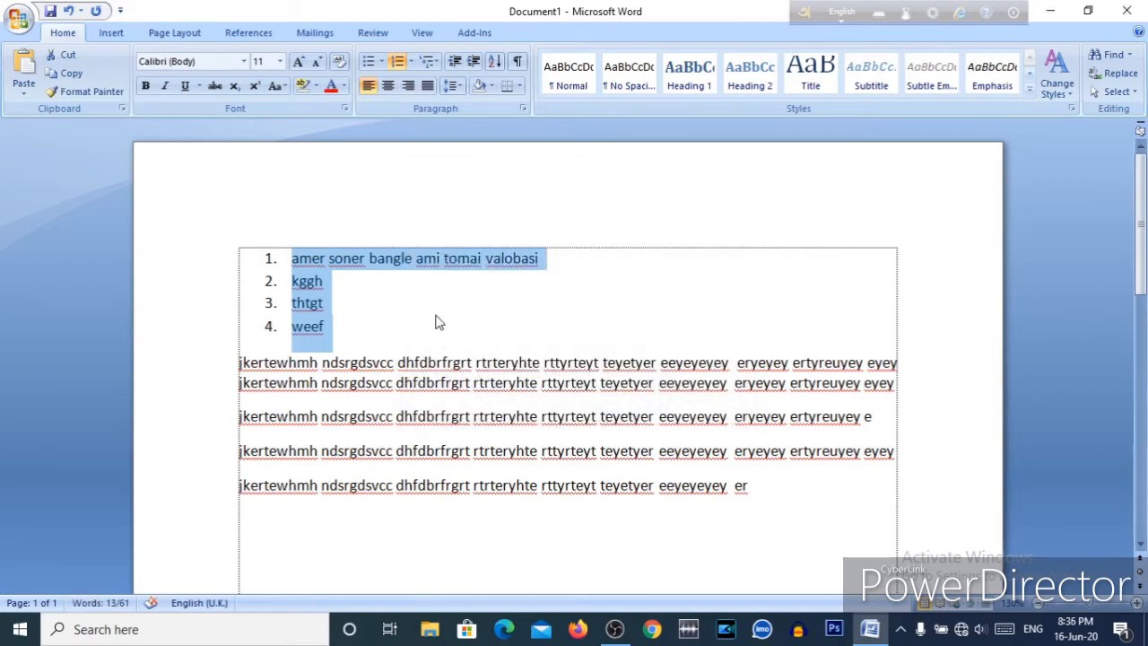
Step: Enter the letters a, c, b, e and d on separate lines below the filler text
scroll(438, 323, "down", 4)
left_click(300, 314)
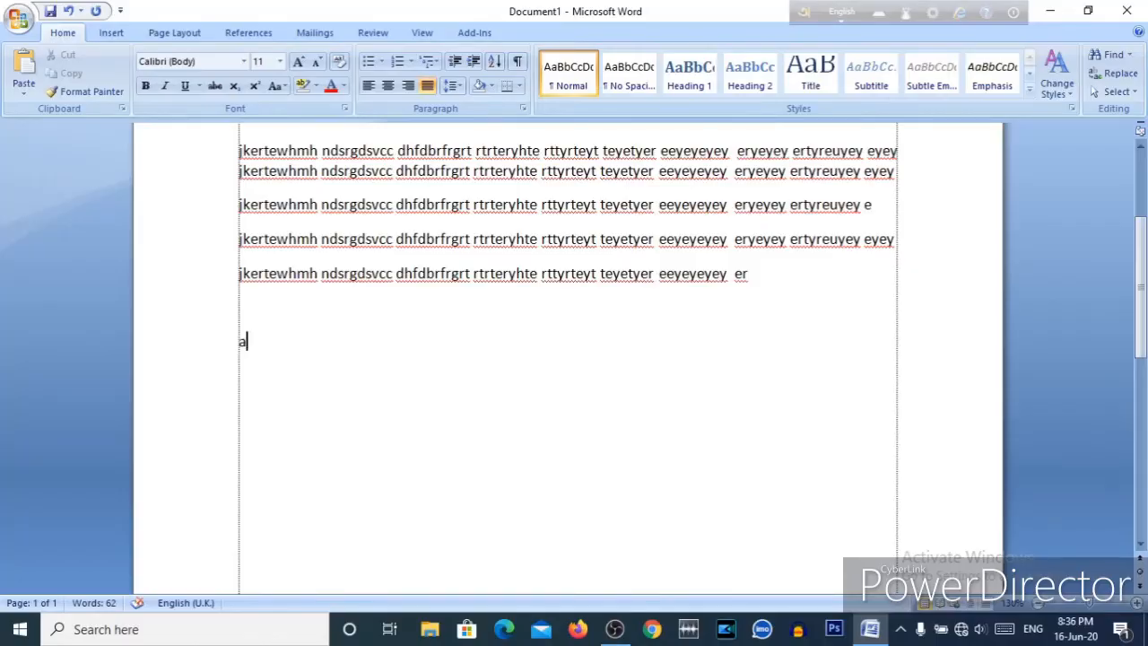
key("Return")
type("c")
key("Return")
type("b")
key("Return")
type("e")
key("Return")
type("d")
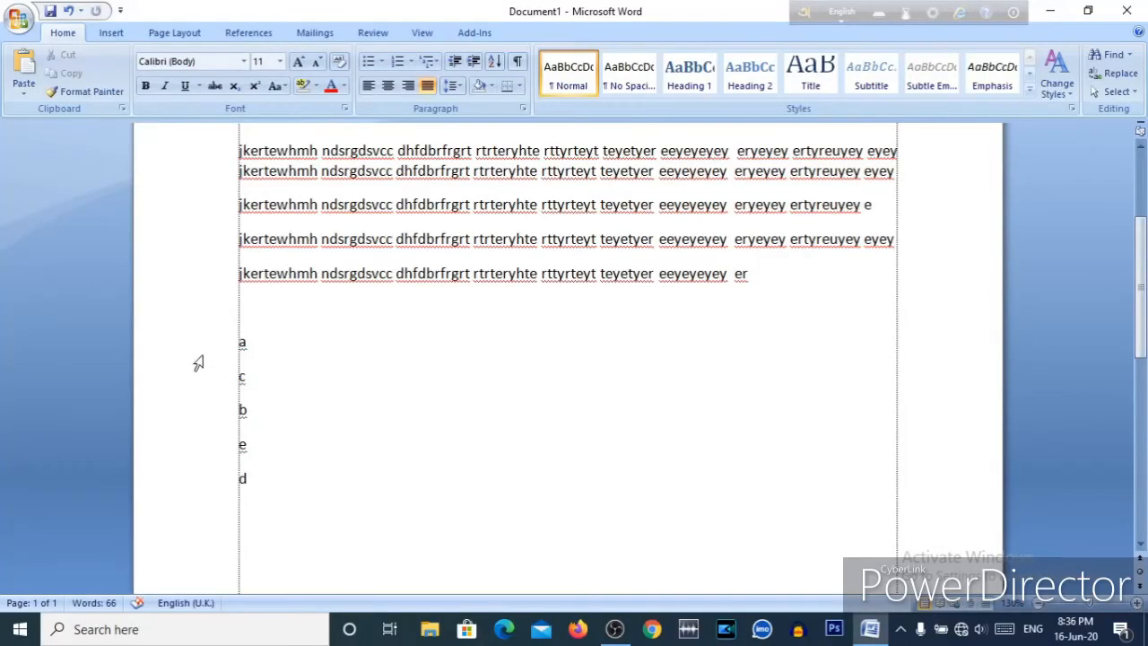
Step: Sort the five single-letter lines by paragraph as text in ascending order
left_click_drag(198, 362, 220, 494)
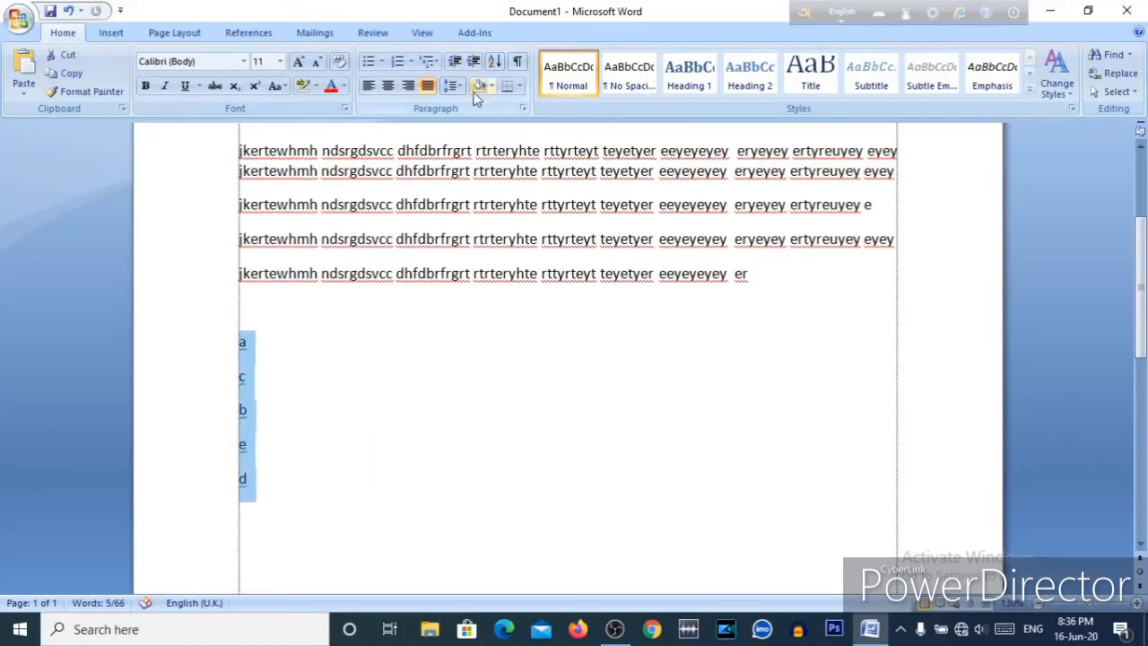
left_click(492, 62)
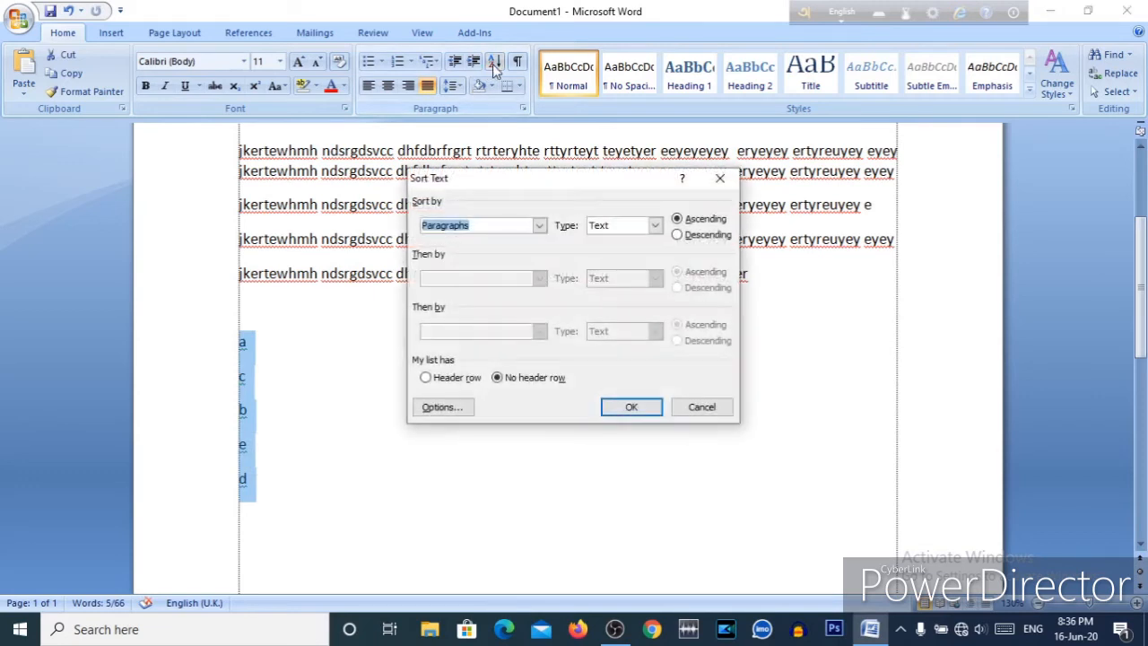
left_click(631, 408)
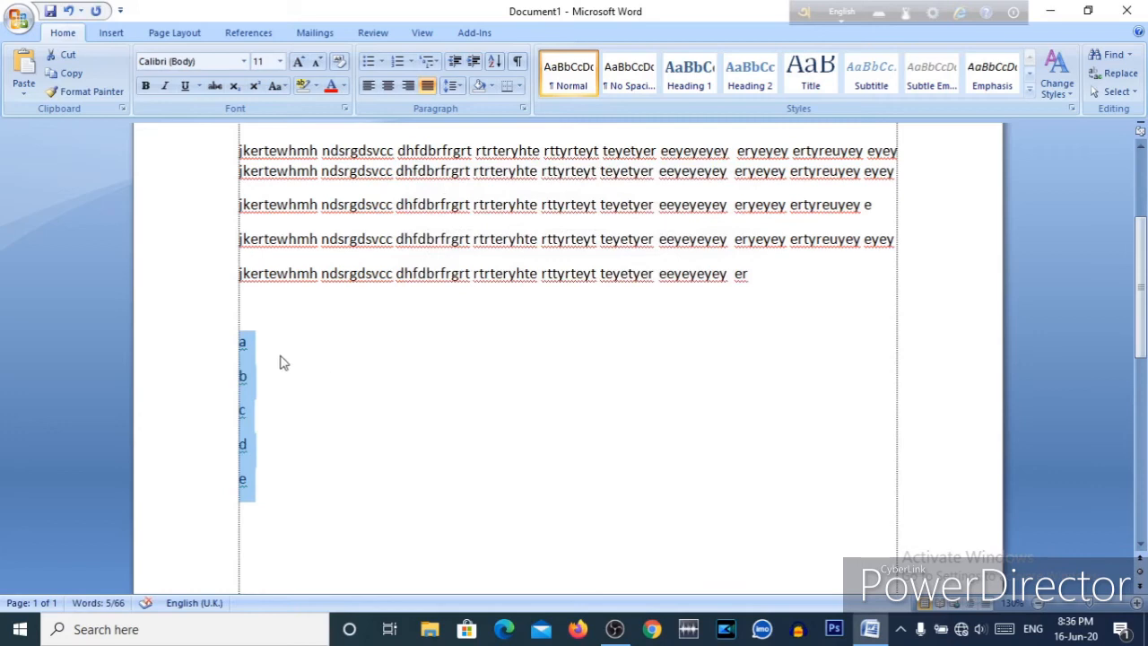
left_click(248, 359)
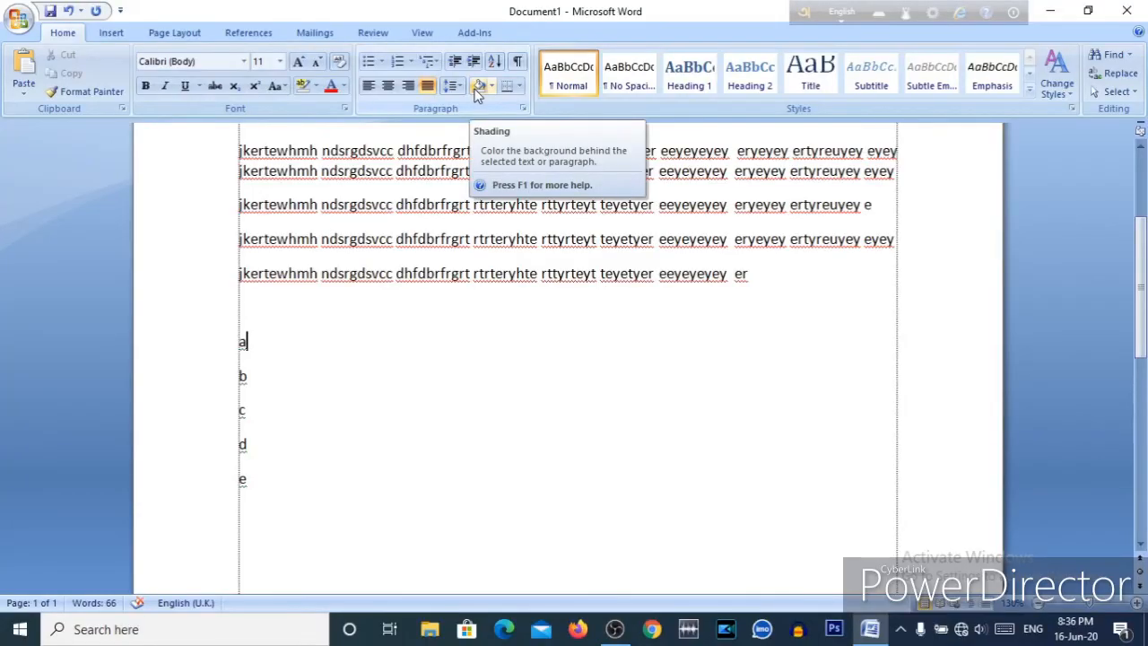
Step: Look through the shading colours and border options for the last filler line without applying any
left_click(208, 289)
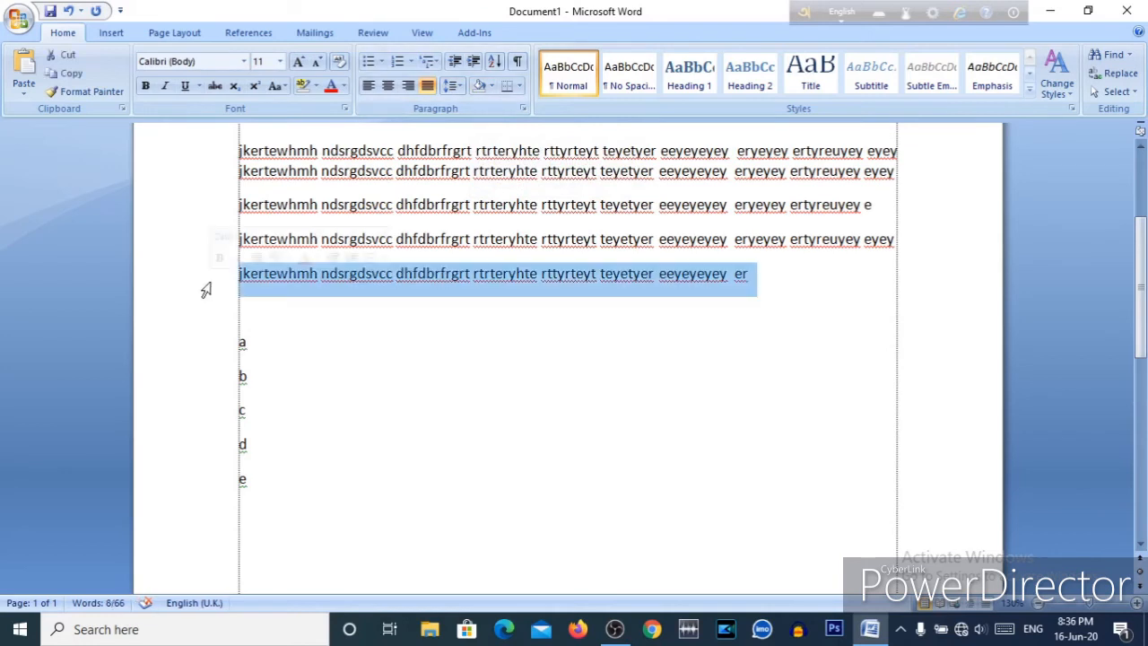
left_click(491, 87)
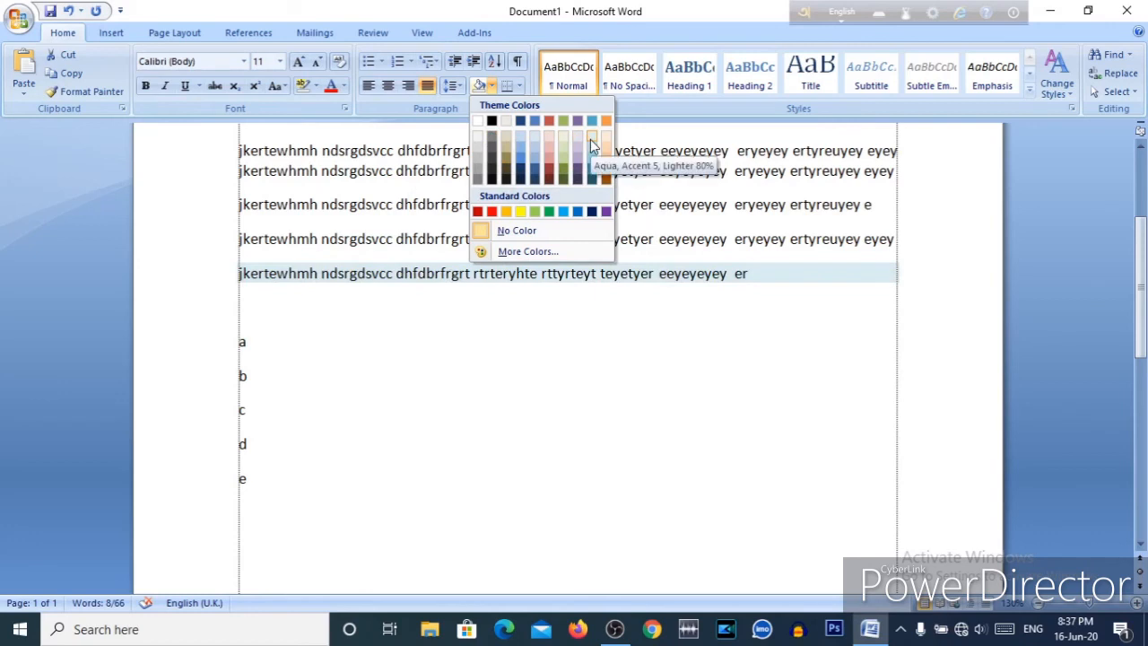
left_click(518, 84)
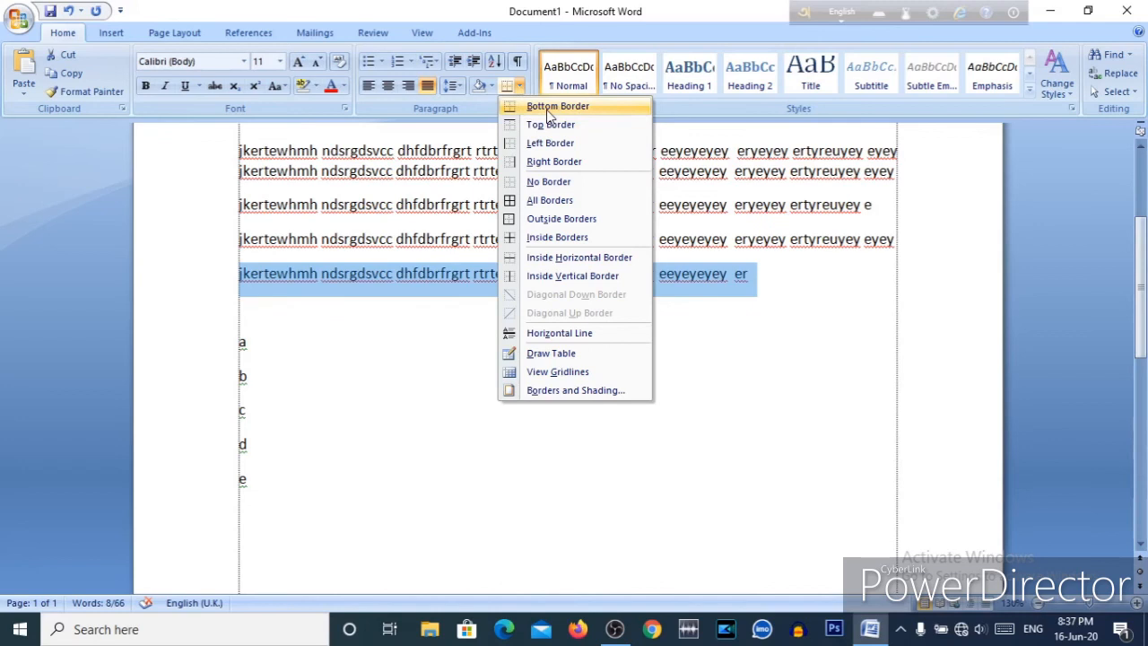
left_click(380, 343)
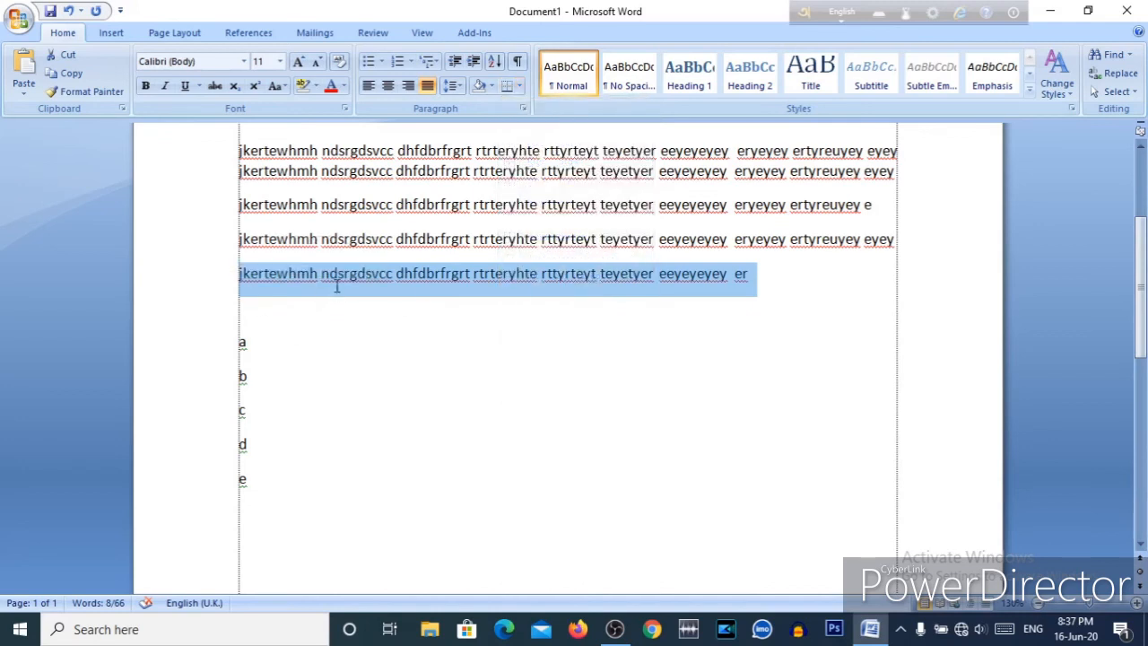
Step: Try underlining the whole last filler line and remove the underline again
left_click(336, 285)
left_click(210, 297)
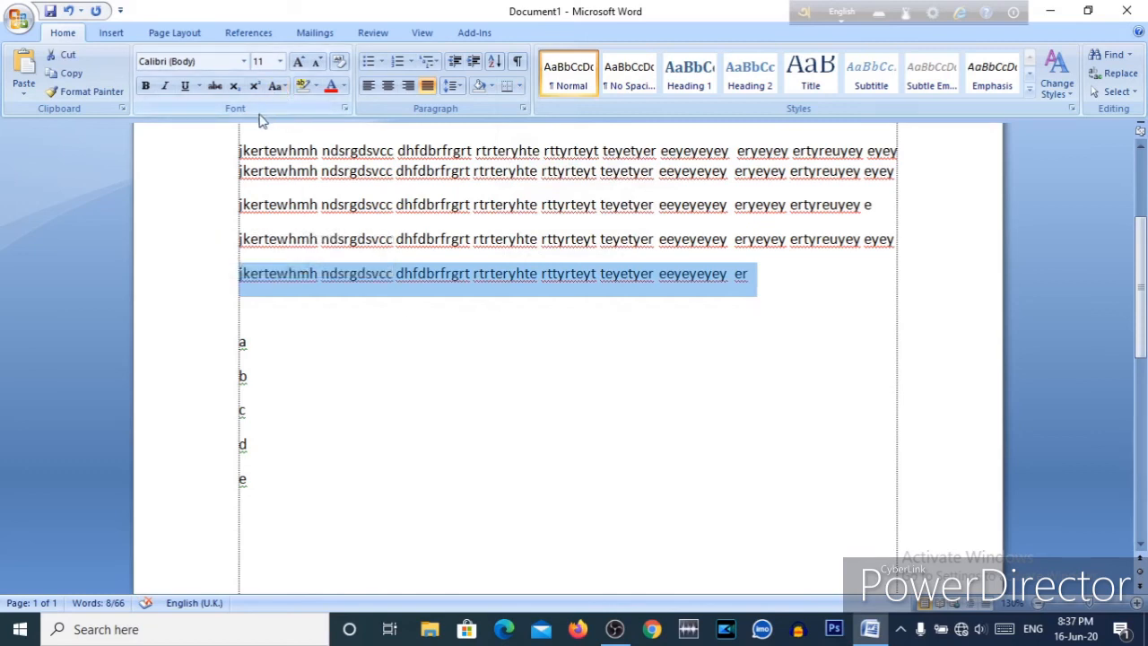
left_click(186, 86)
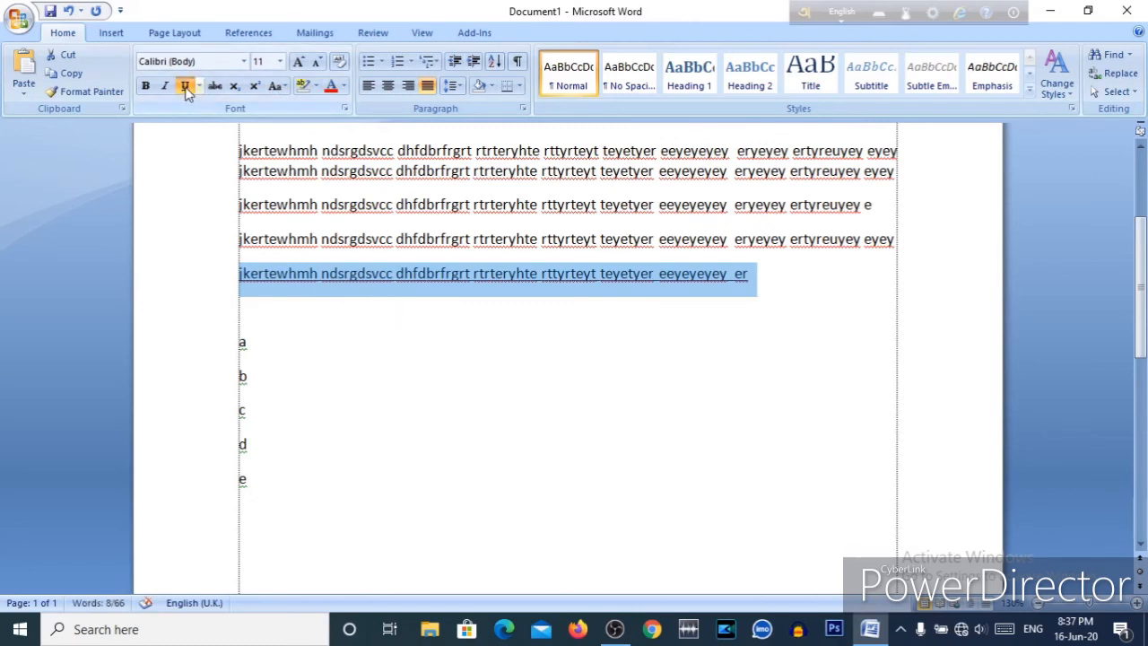
left_click(185, 86)
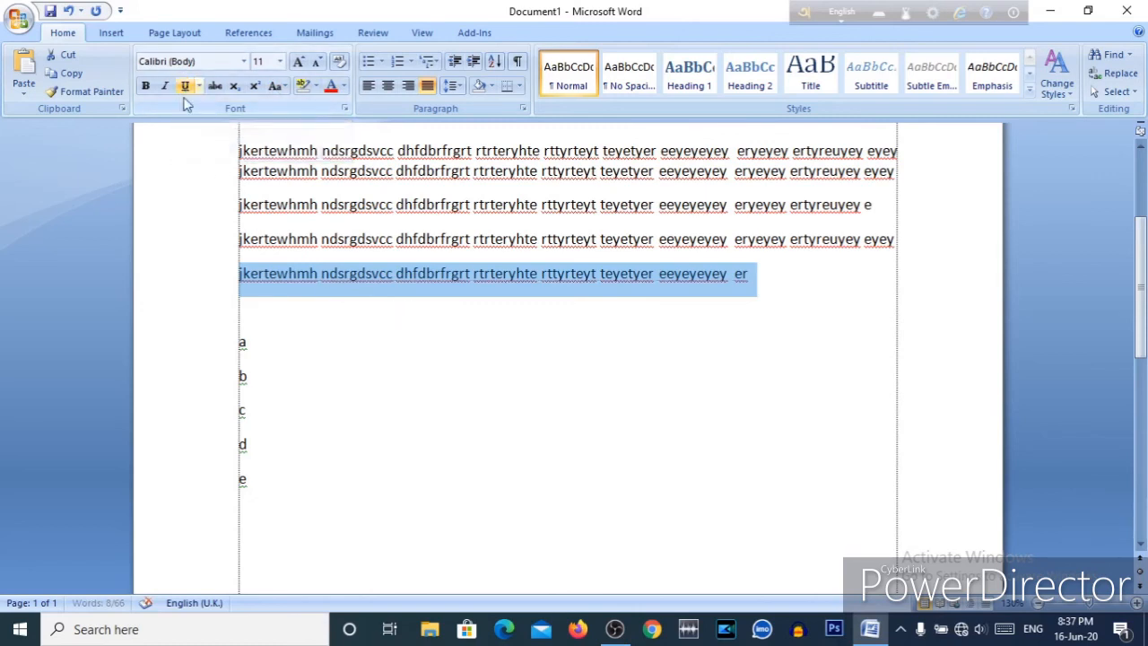
Step: Add a bottom border beneath the last filler line
left_click(505, 86)
left_click(508, 273)
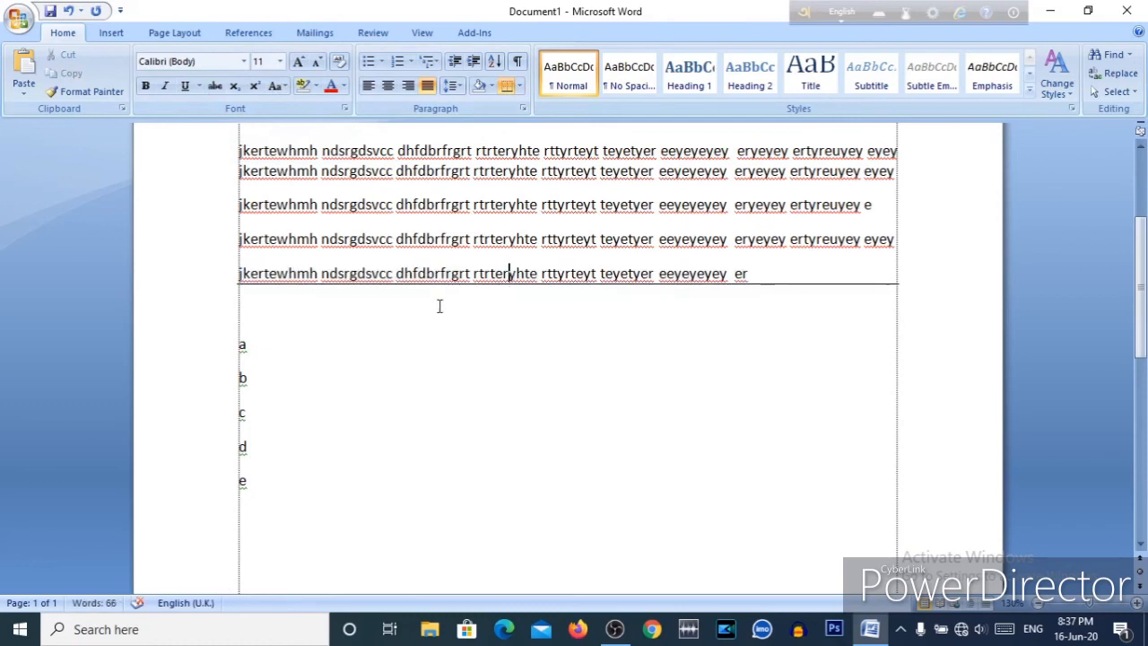